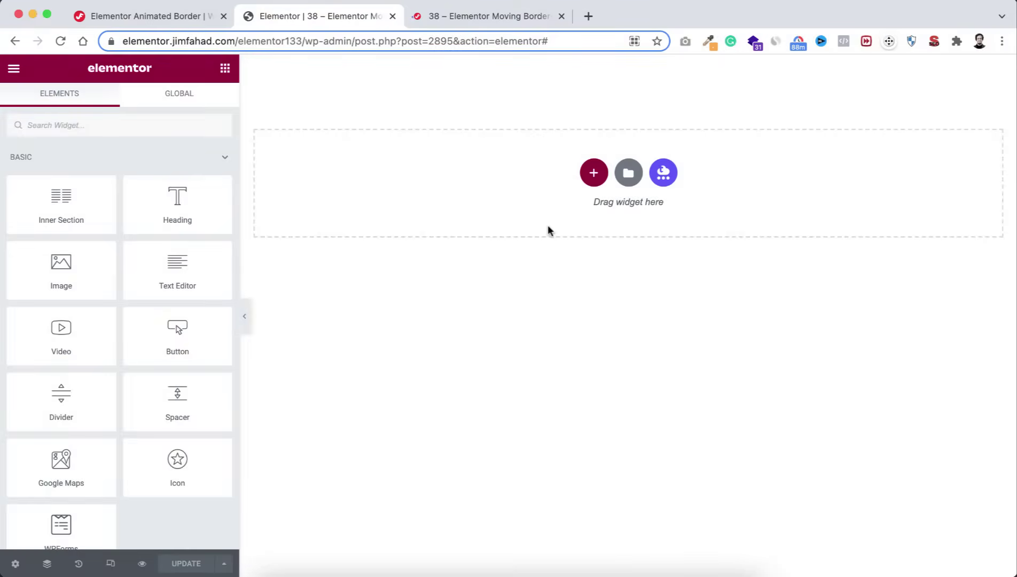
Step: Add a three-column section with a 100 VH minimum height
left_click(595, 173)
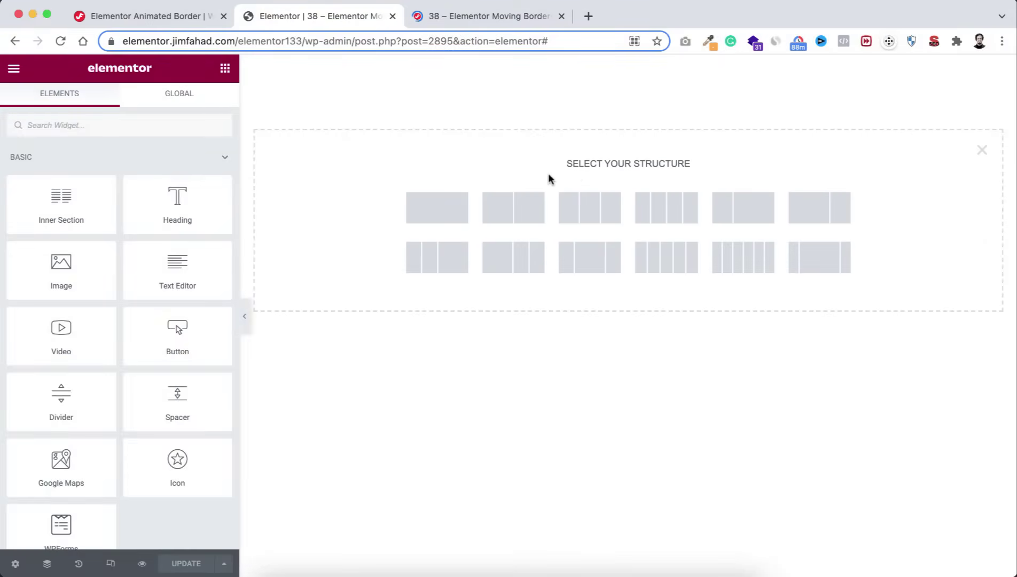
left_click(592, 211)
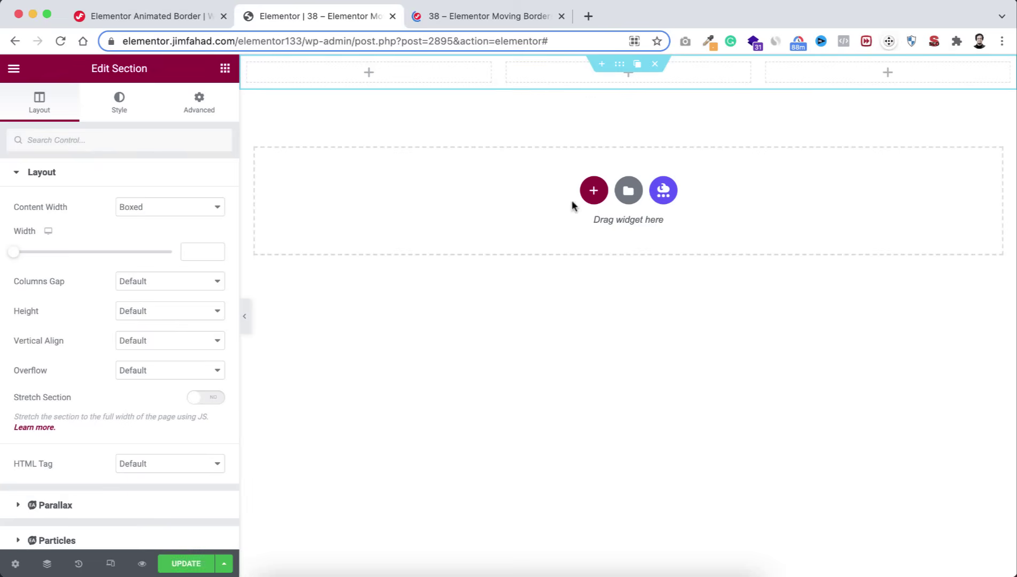
left_click(170, 315)
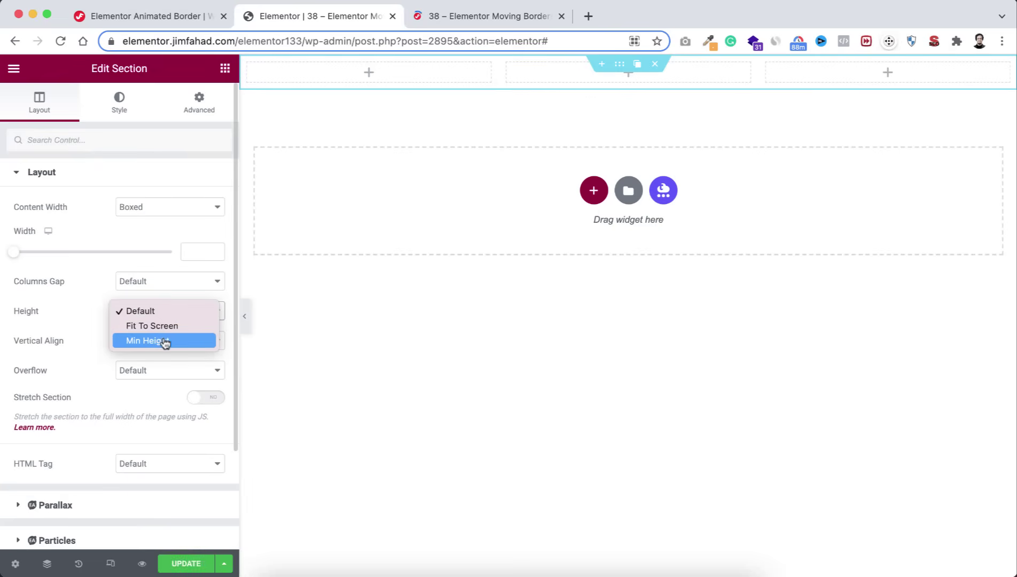
left_click(164, 341)
left_click(205, 336)
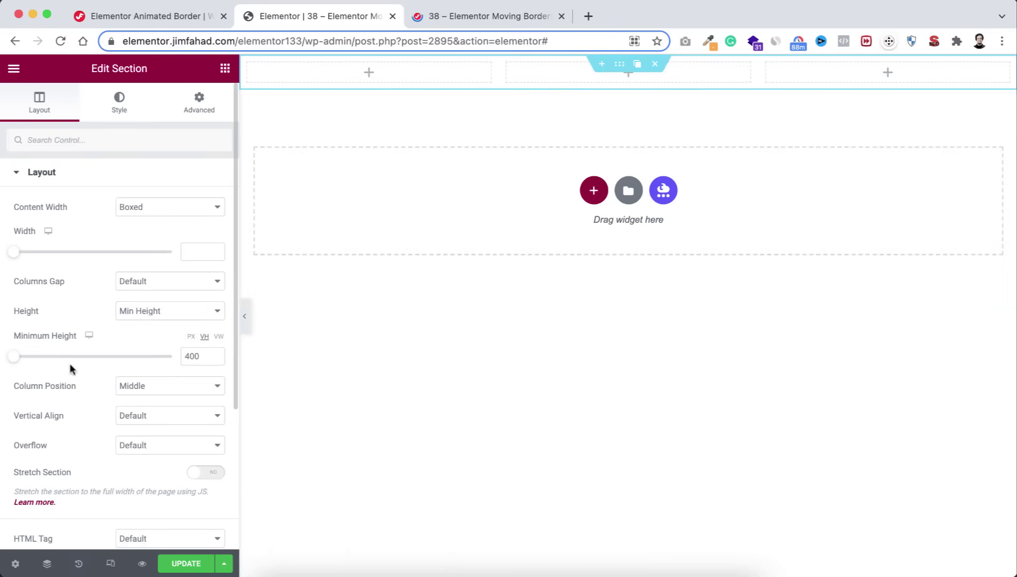
left_click_drag(11, 364, 179, 366)
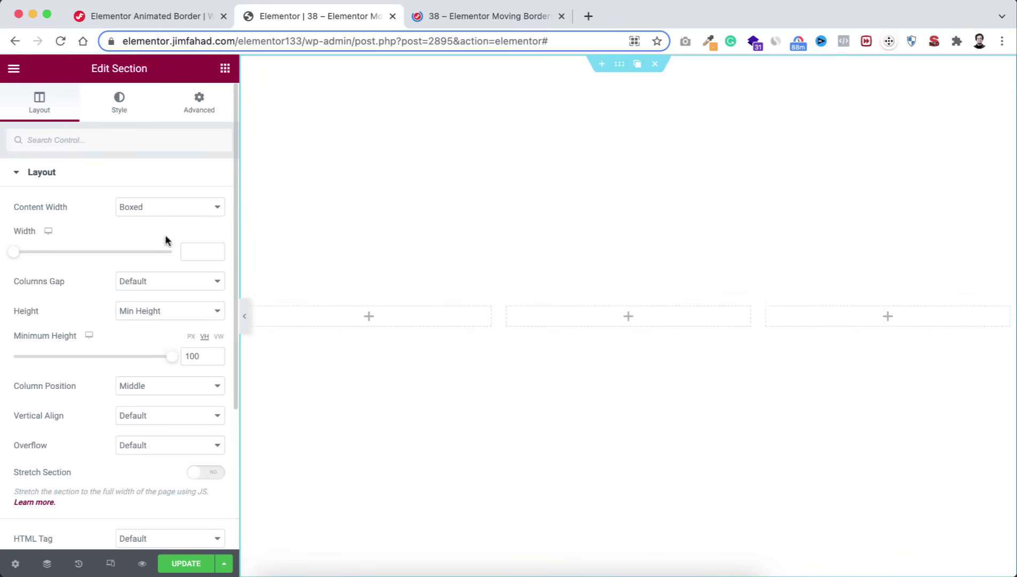
Step: Give the section a classic #0D1328 dark navy background colour
left_click(120, 104)
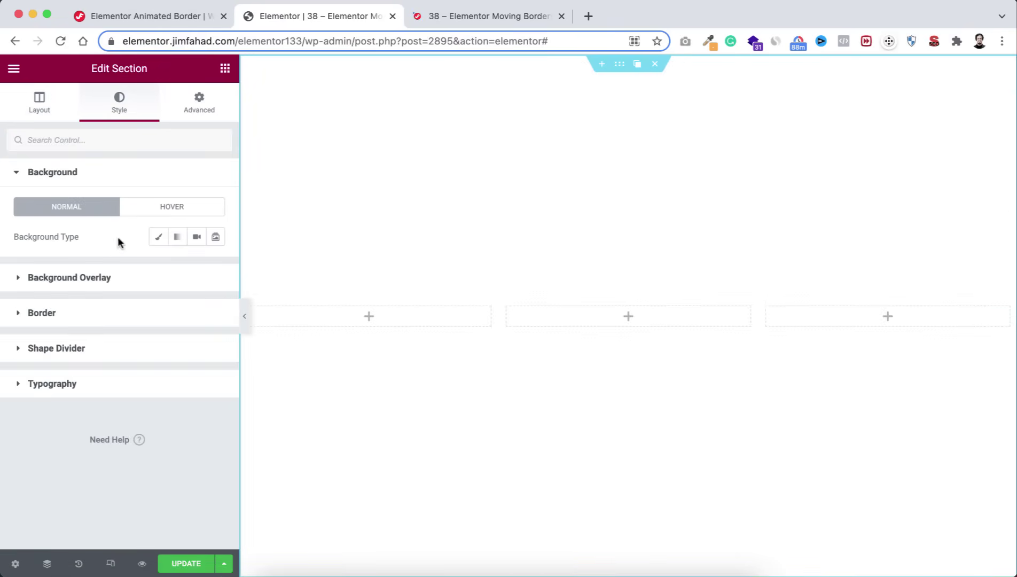
left_click(158, 236)
left_click(215, 267)
type("#0D13")
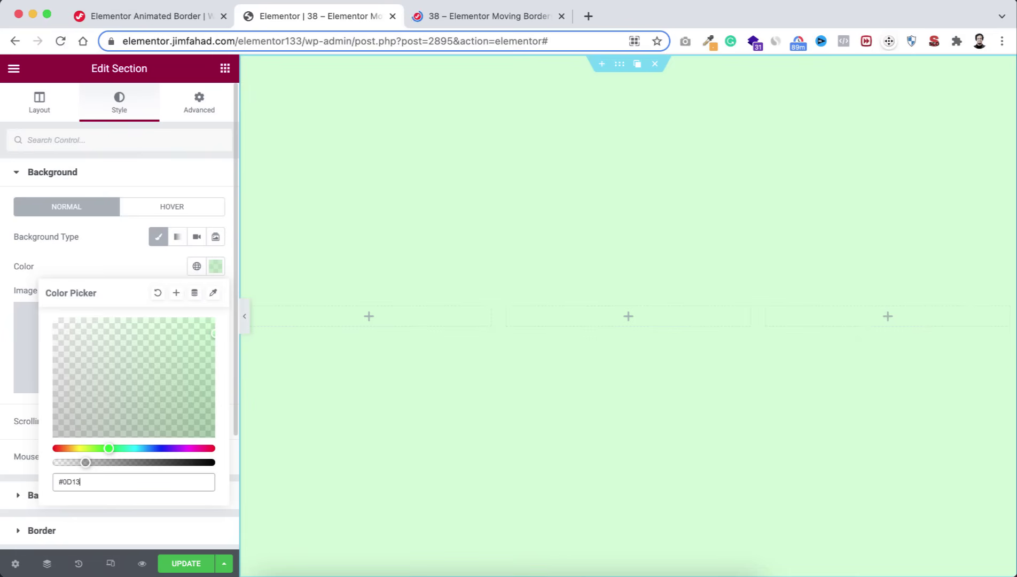
type("28")
left_click(123, 267)
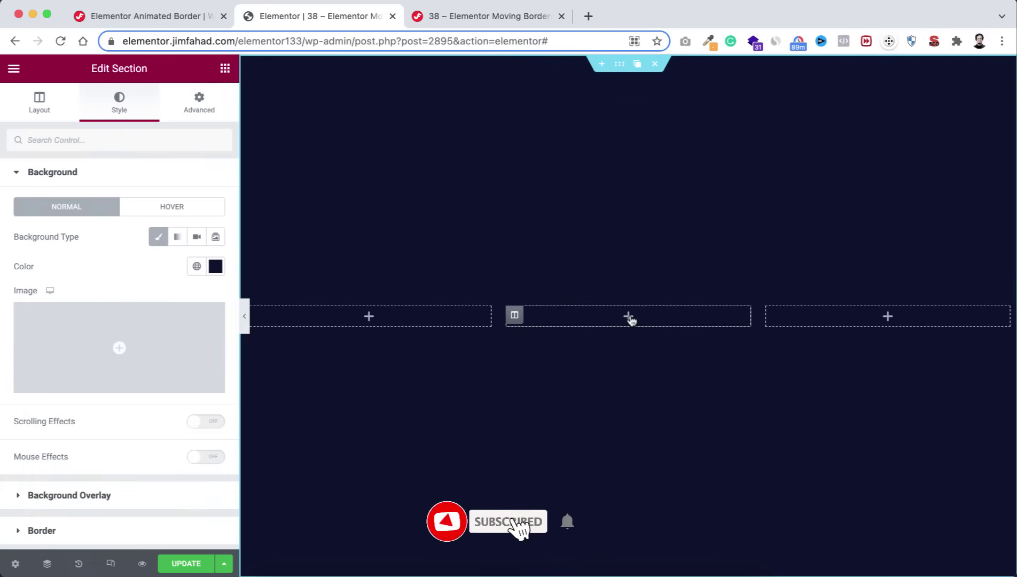
left_click(630, 317)
Step: Place a single-column inner section in the middle column with a 400px minimum height
left_click_drag(101, 206, 616, 321)
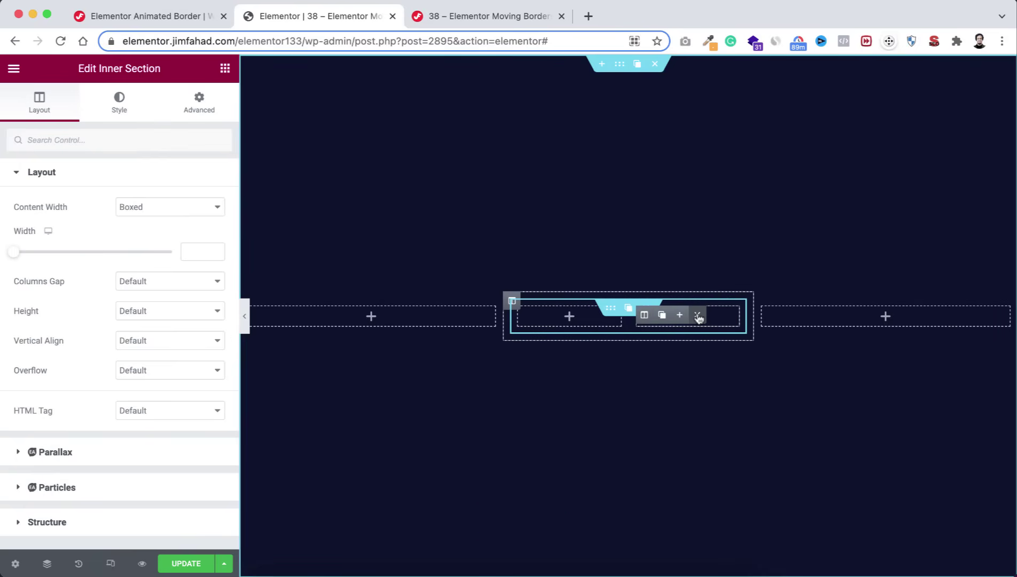
left_click(697, 315)
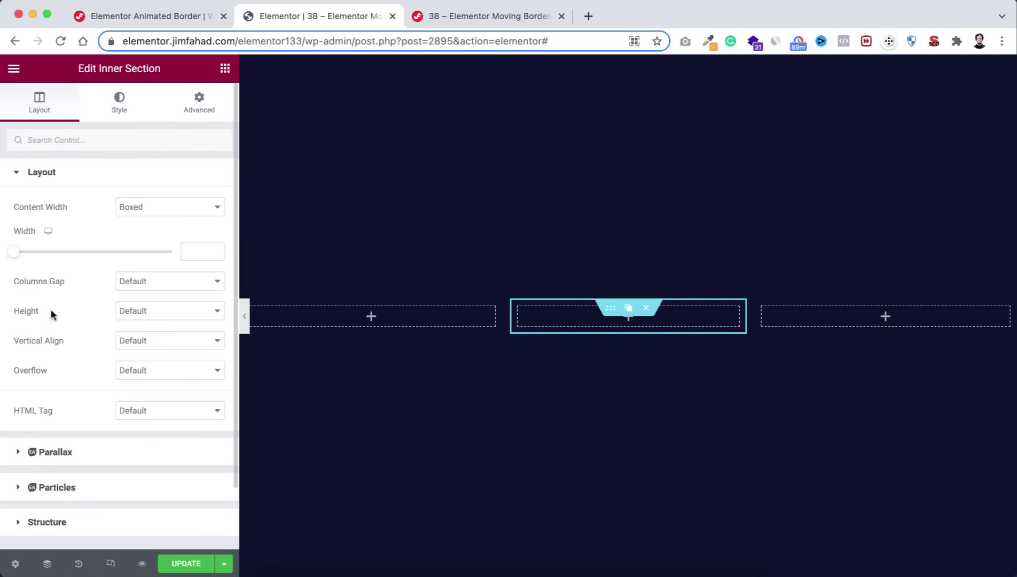
left_click(156, 310)
left_click(157, 342)
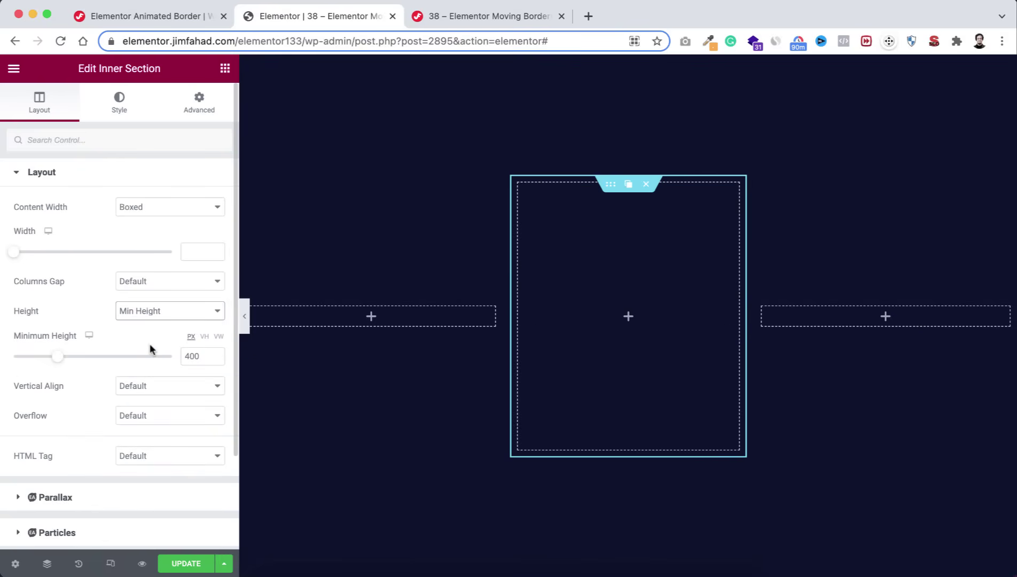
Step: Give the inner section a black background and 20px corner radius, then preview the card
left_click(122, 105)
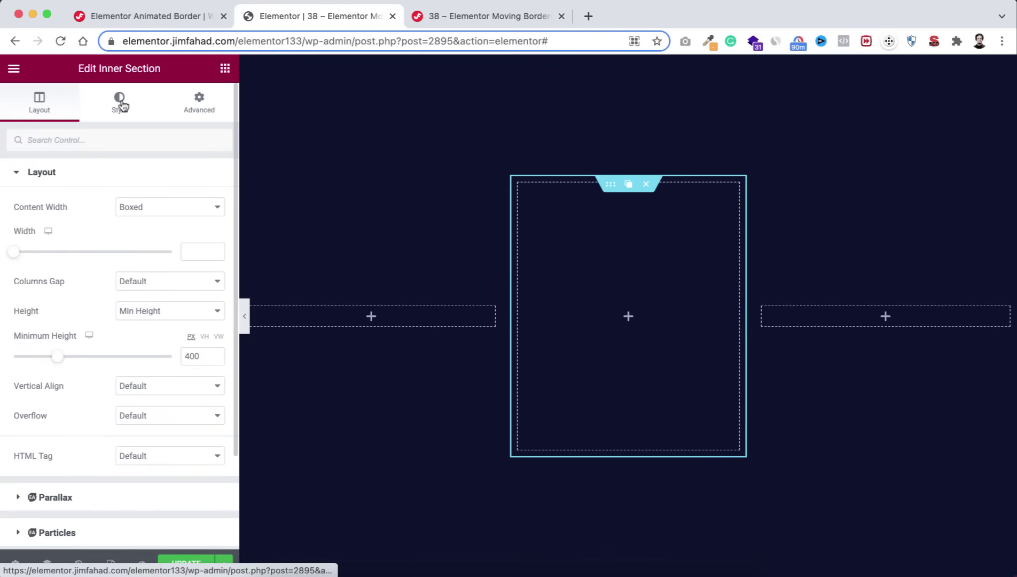
left_click(157, 238)
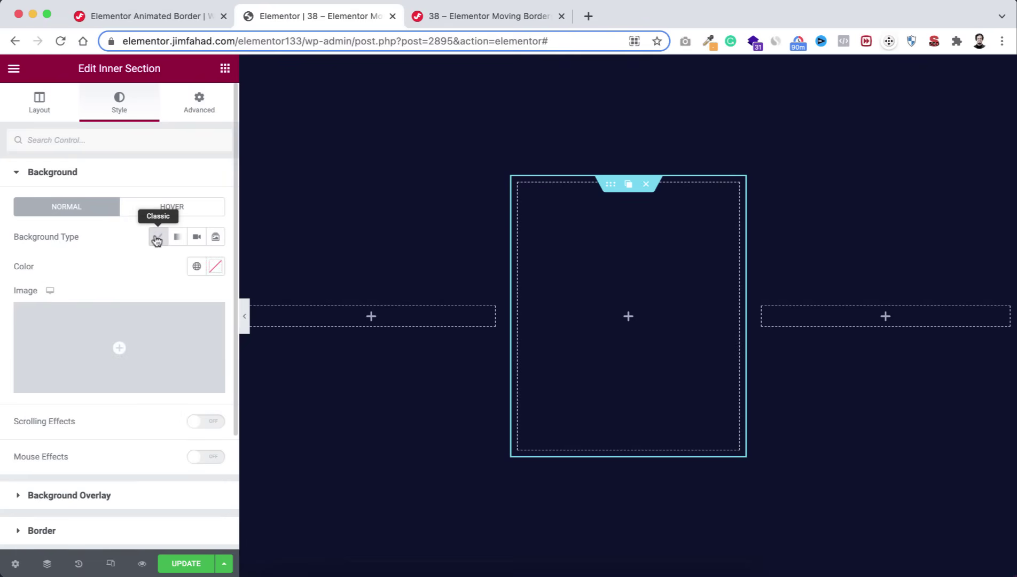
left_click(215, 266)
left_click_drag(126, 430, 124, 446)
left_click(91, 267)
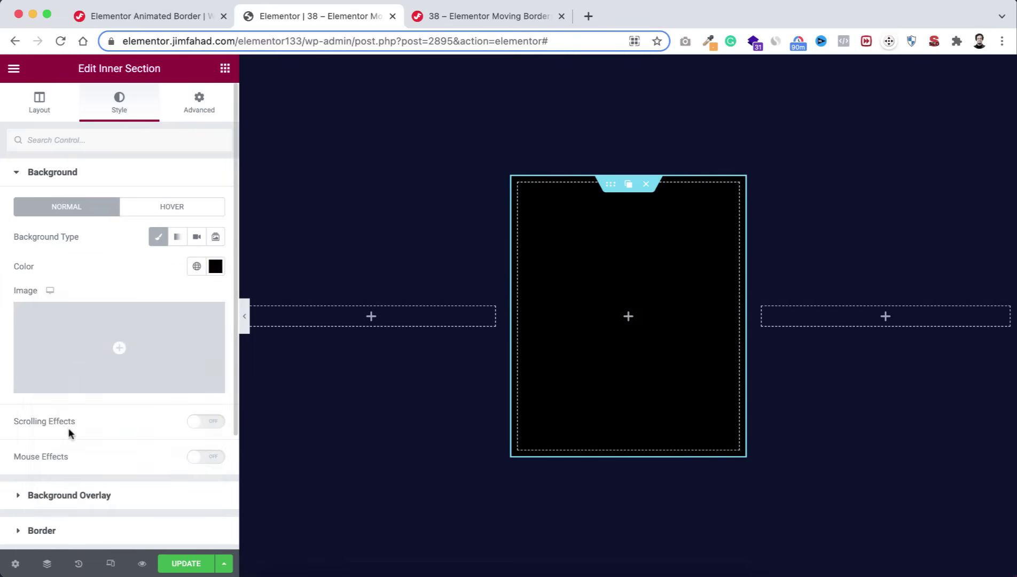
scroll(69, 430, "down", 3)
left_click(43, 444)
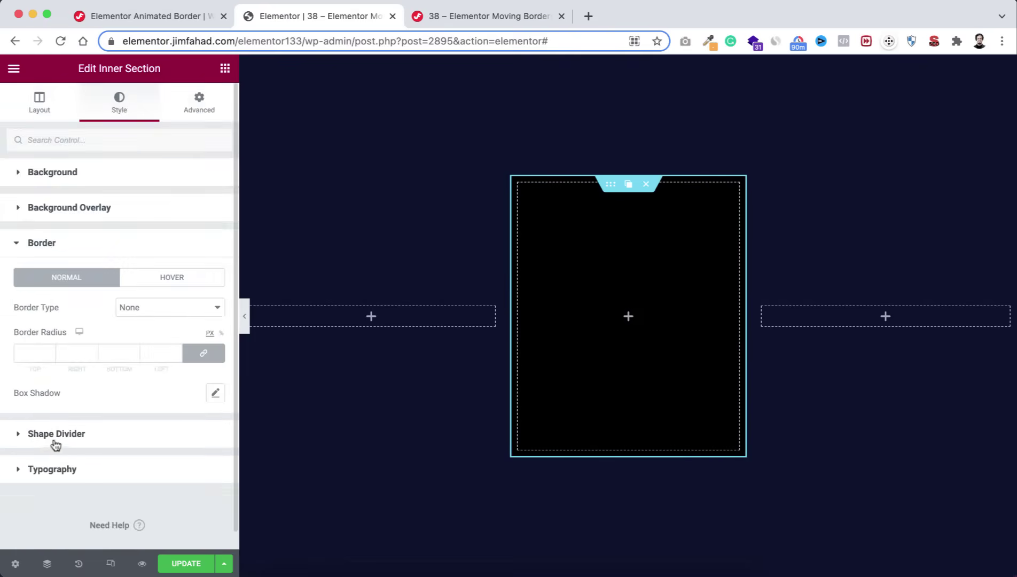
left_click(33, 352)
type("20")
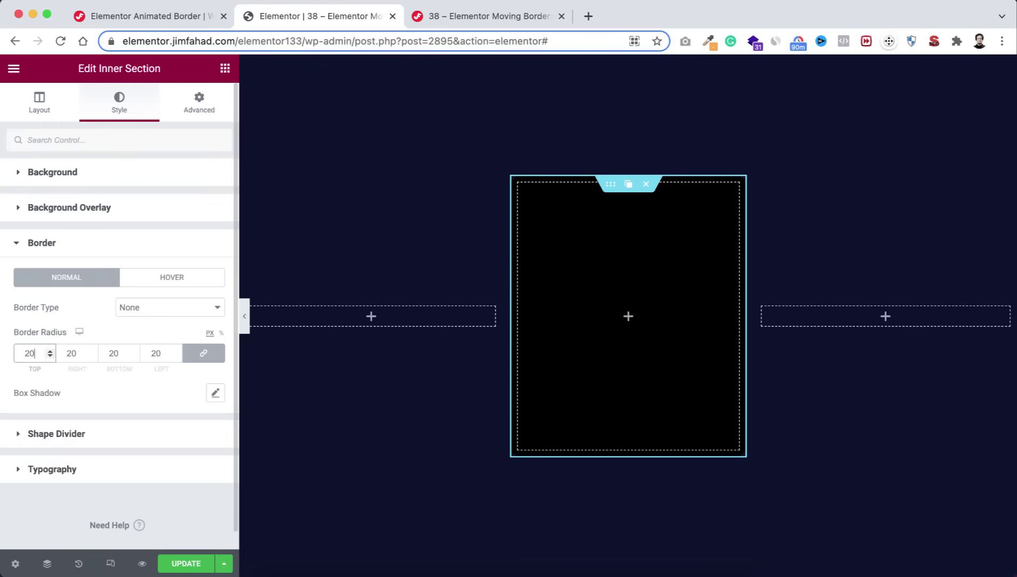
left_click(245, 316)
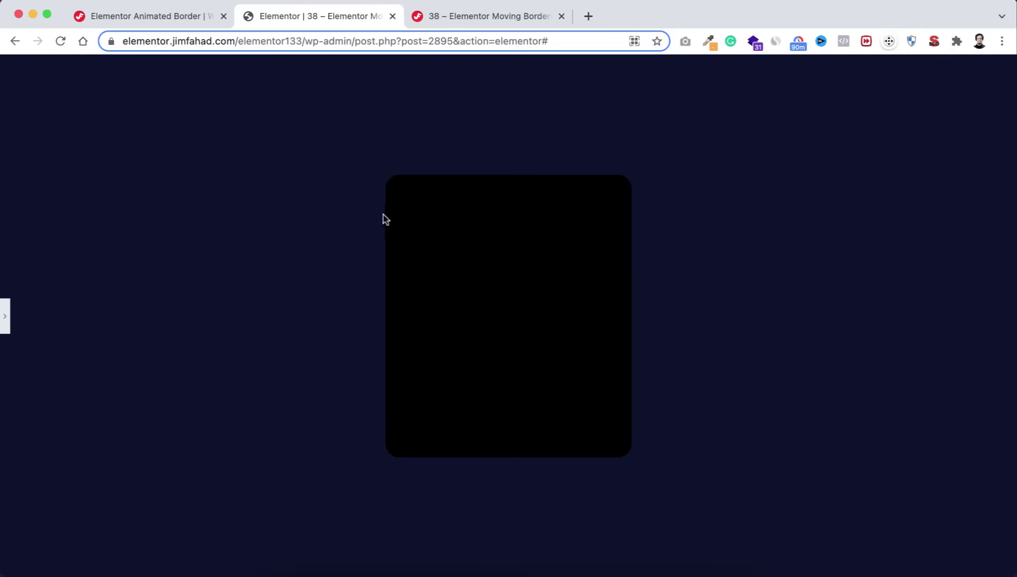
left_click(5, 318)
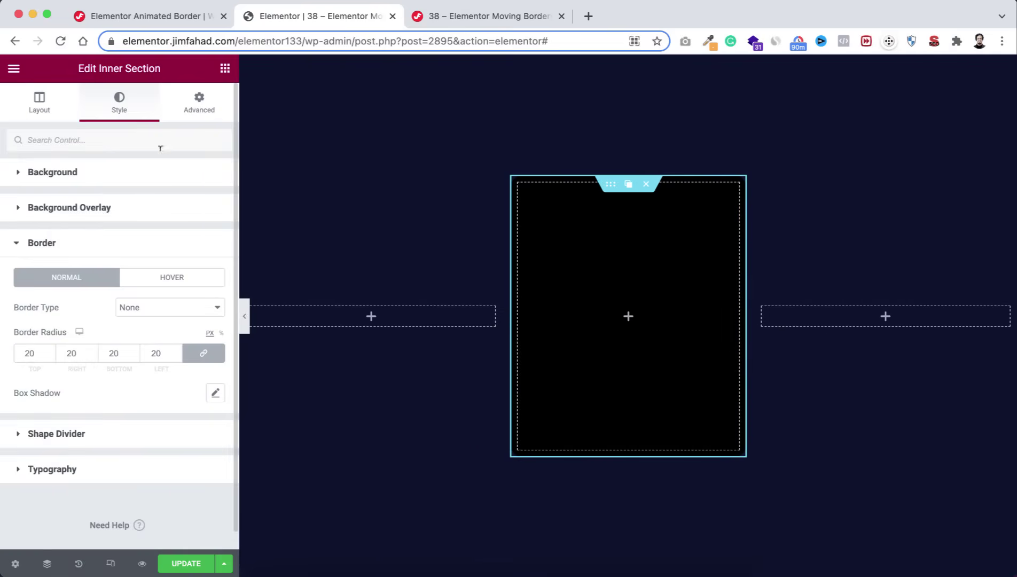
Step: Set the inner section's padding to 4 on all sides
left_click(208, 100)
left_click(31, 278)
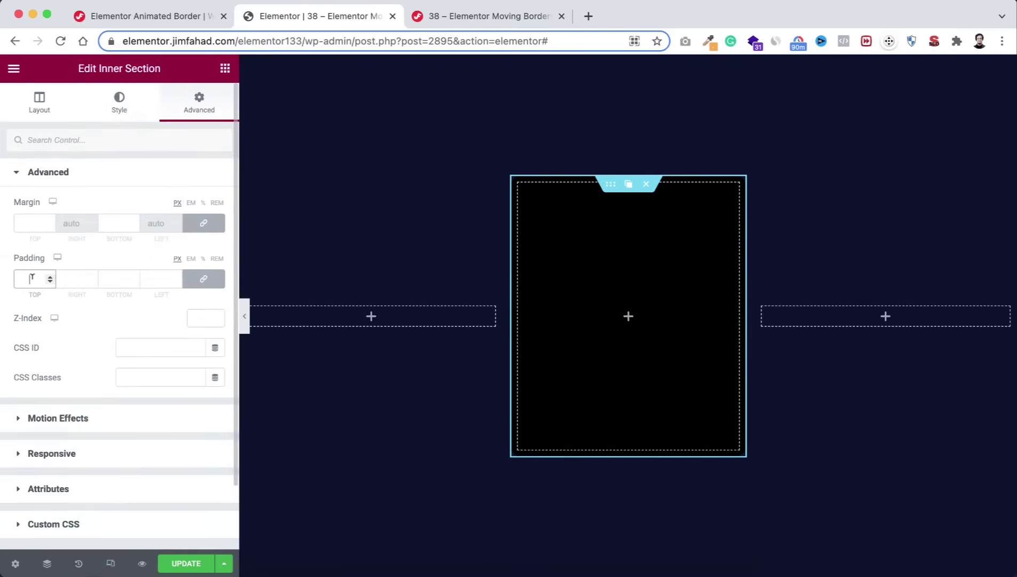
type("4")
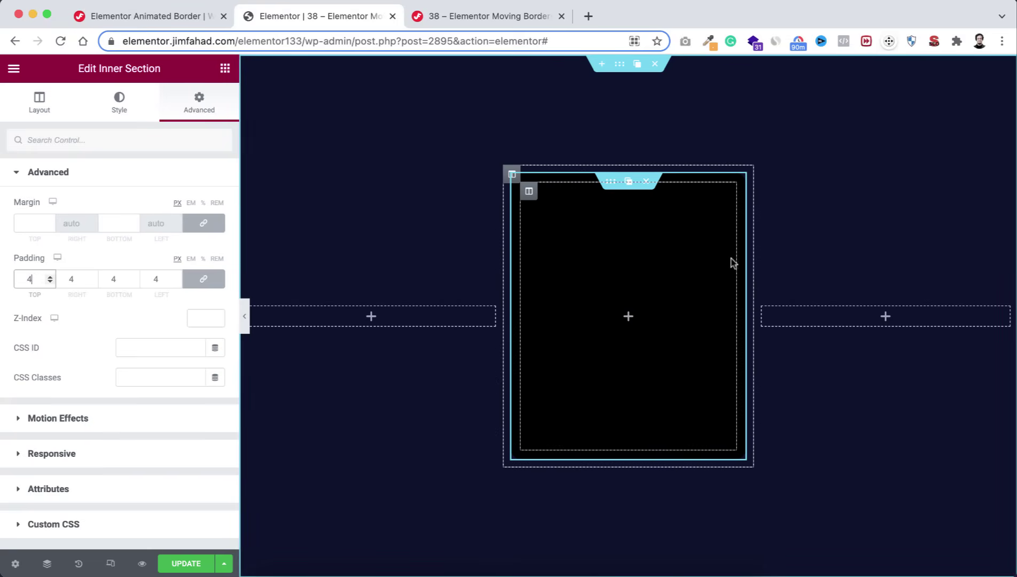
Step: Give the card's column 30px padding on the left and right
left_click(512, 174)
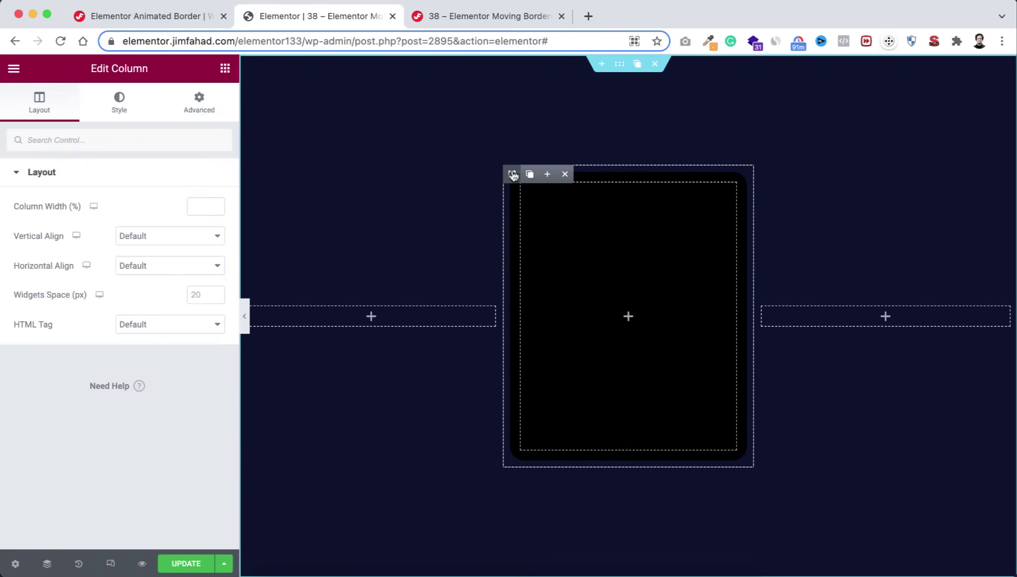
left_click(200, 108)
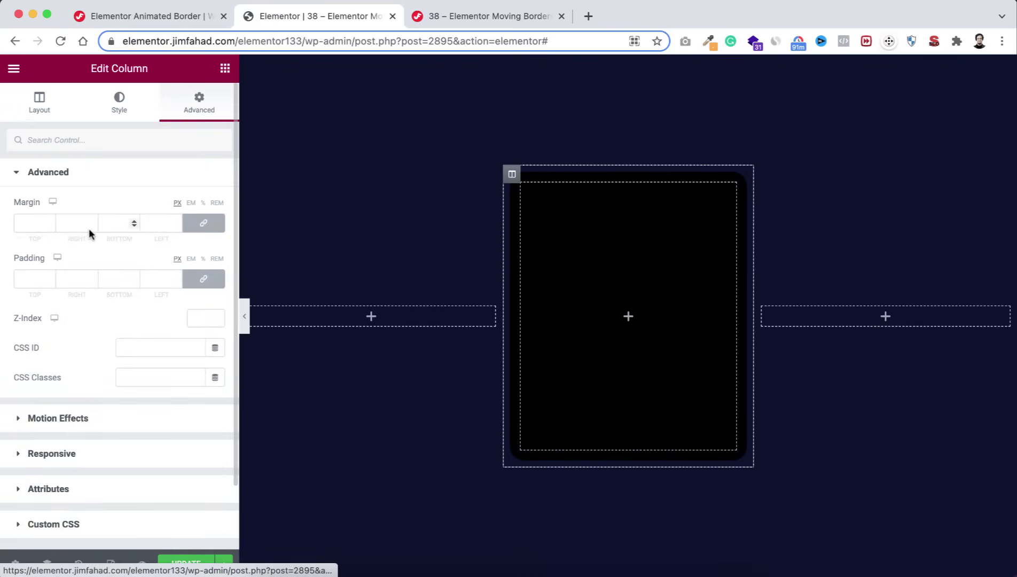
left_click(204, 280)
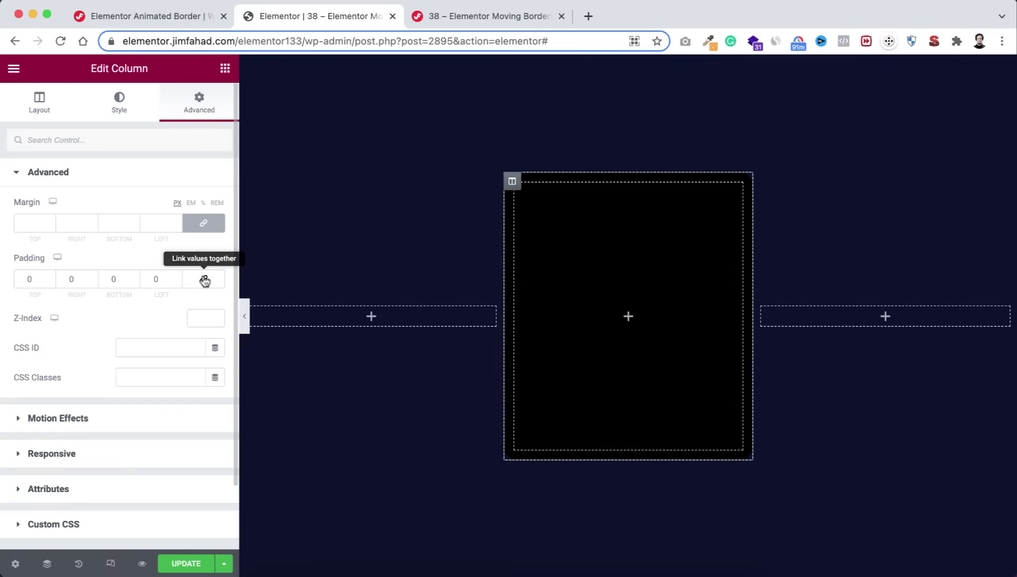
left_click(68, 279)
type("3")
left_click(155, 279)
type("3")
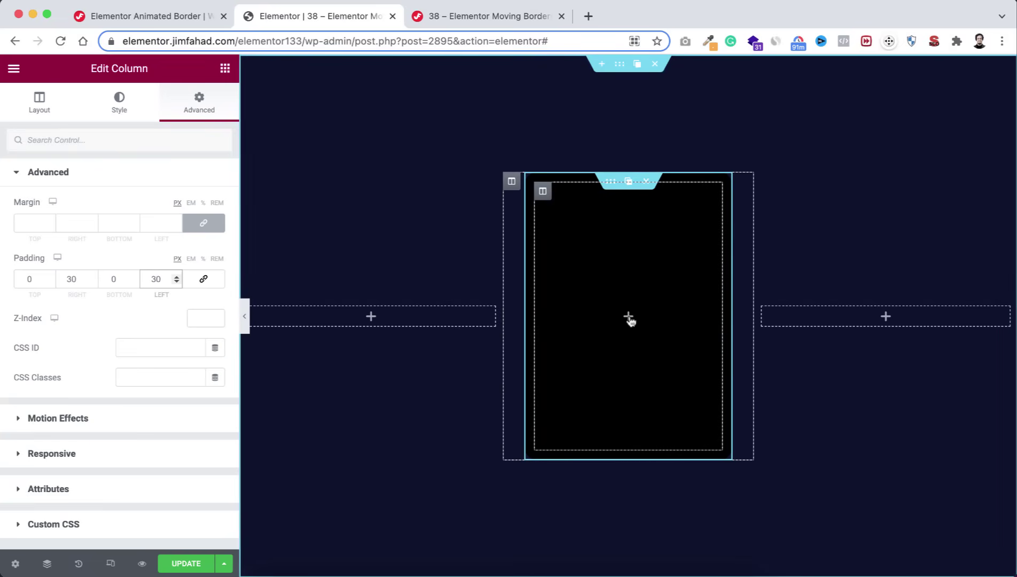
left_click(629, 318)
Step: Add a centred 'Card One' heading inside the card
left_click_drag(165, 199, 609, 316)
triple_click(140, 230)
type("Card One")
left_click(177, 409)
Step: Style the heading white, 60 px, weight 900, and add a Lorem ipsum paragraph below
left_click(120, 103)
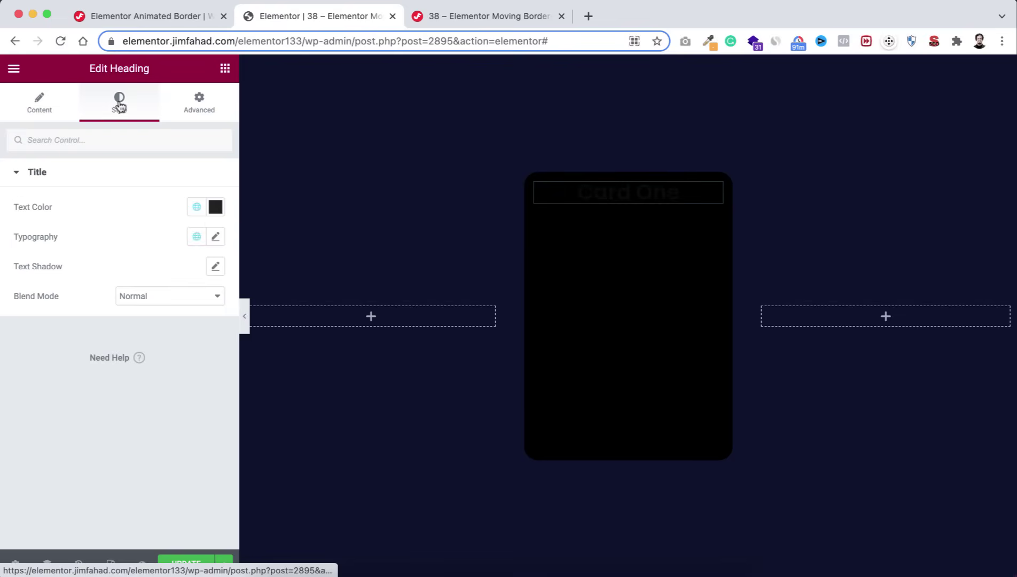
left_click(216, 211)
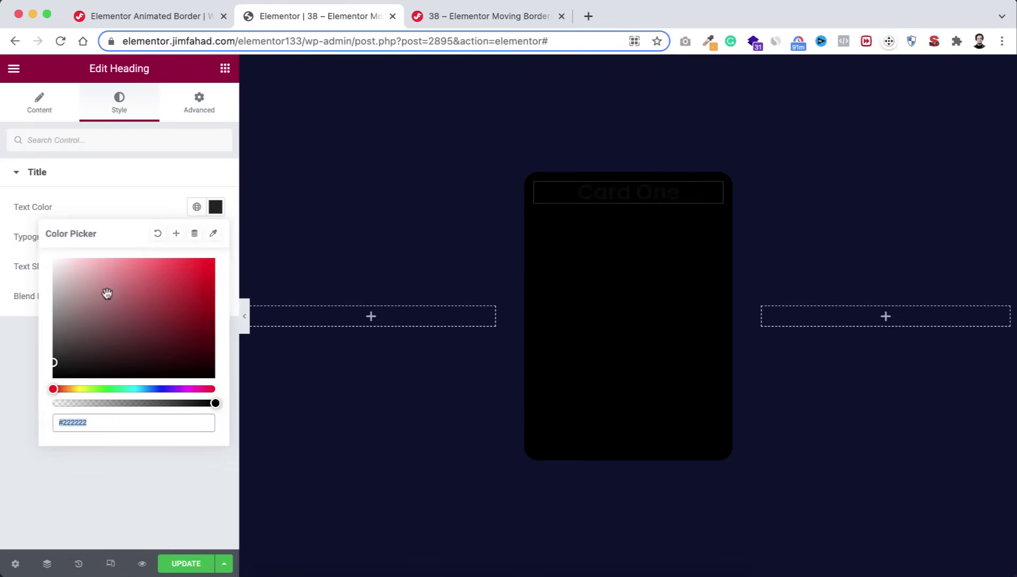
left_click(55, 257)
left_click(96, 208)
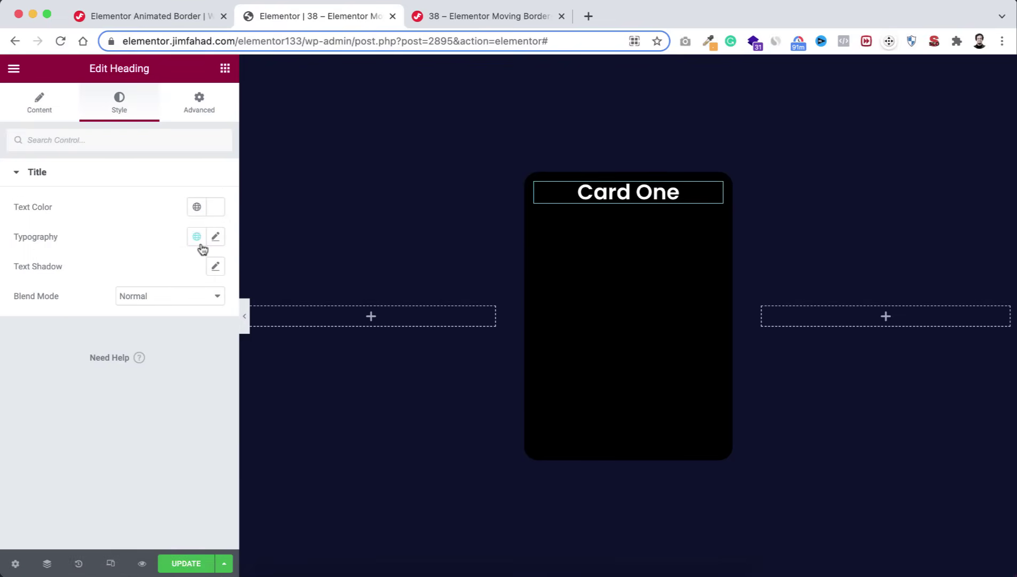
left_click(216, 236)
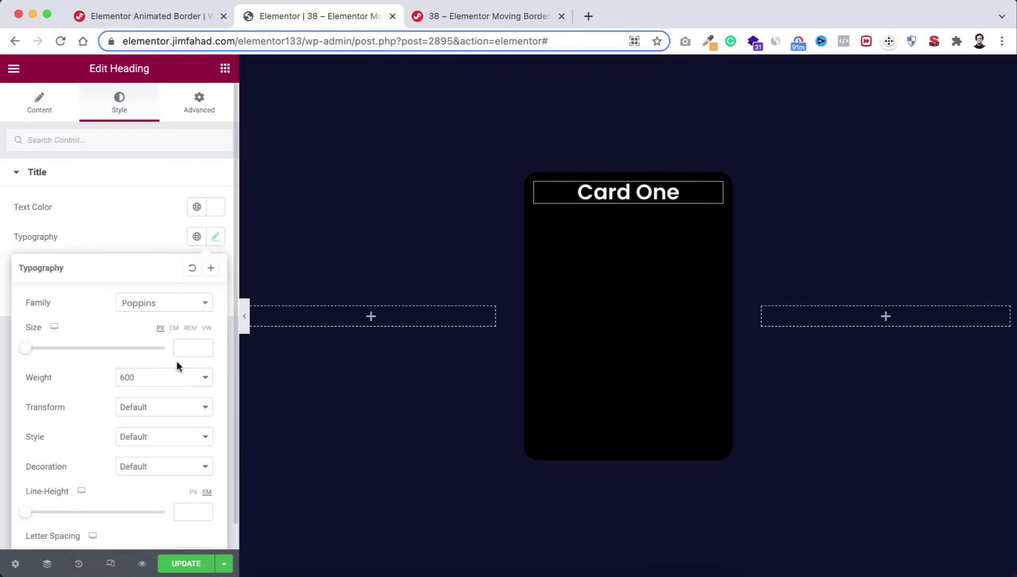
type("60")
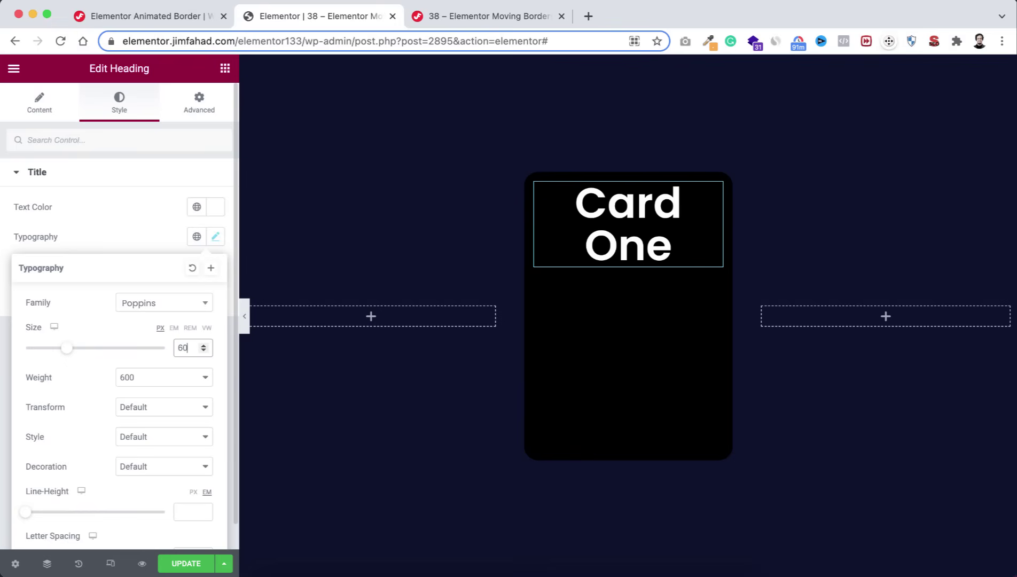
left_click(151, 378)
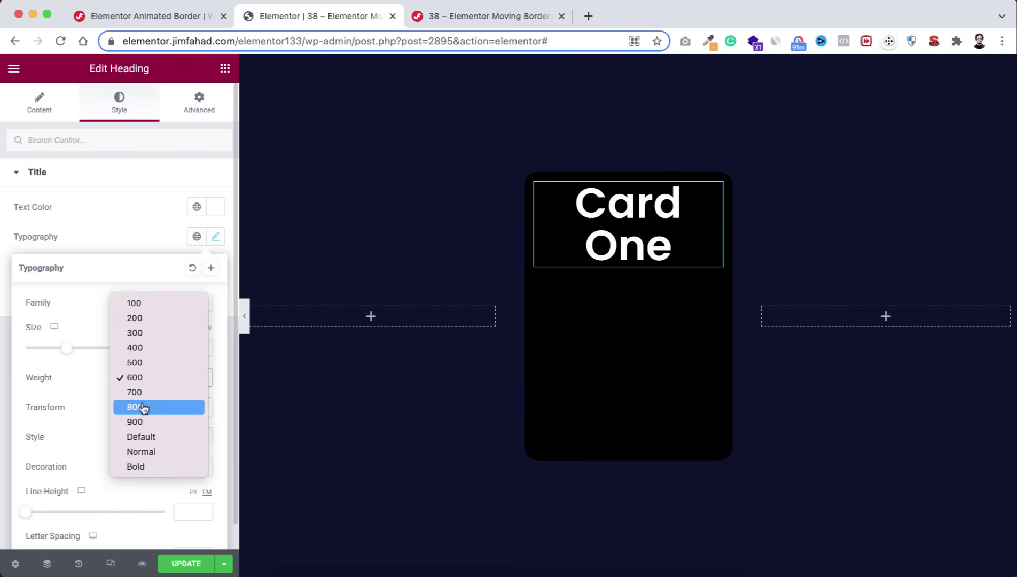
left_click(150, 423)
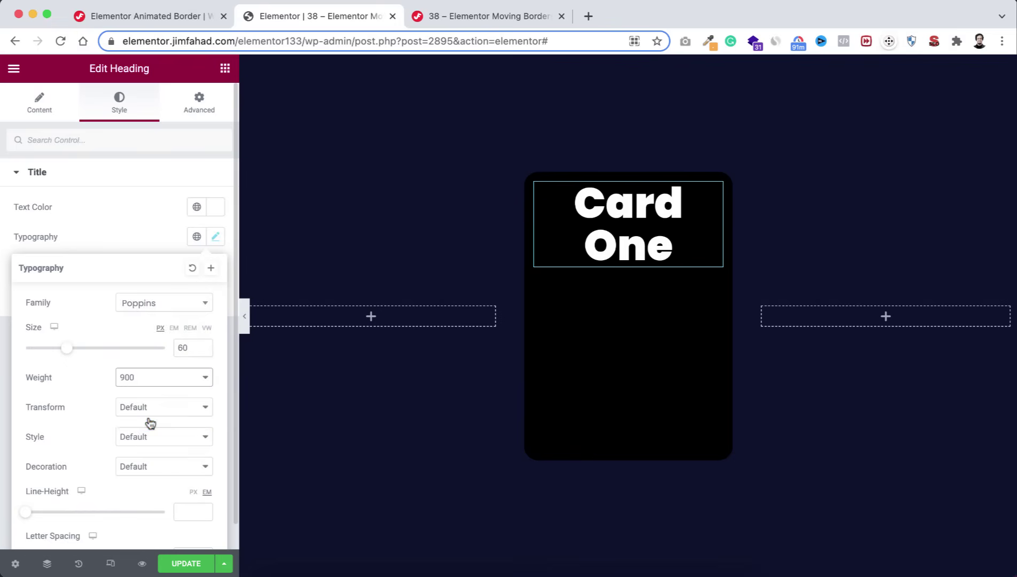
left_click(225, 69)
left_click_drag(172, 272, 620, 267)
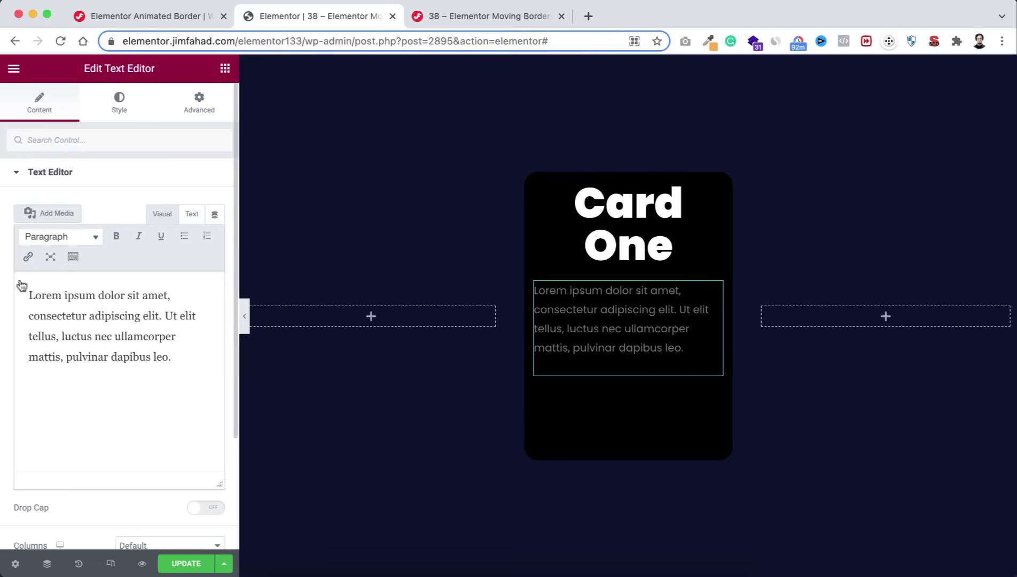
Step: Centre the paragraph text and colour it light grey #E4E4E4
left_click(119, 103)
left_click(179, 208)
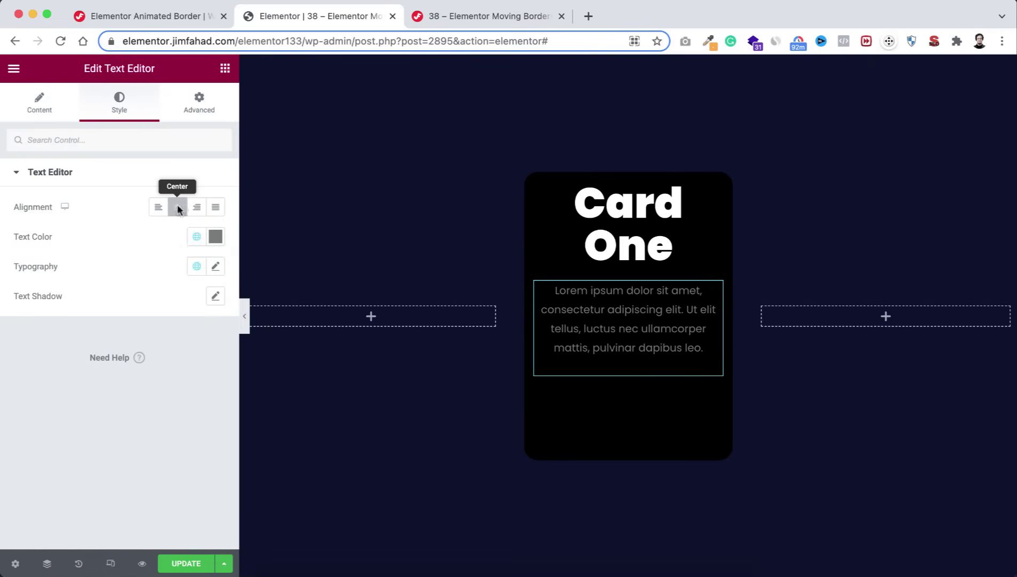
left_click(216, 237)
left_click_drag(60, 327, 49, 299)
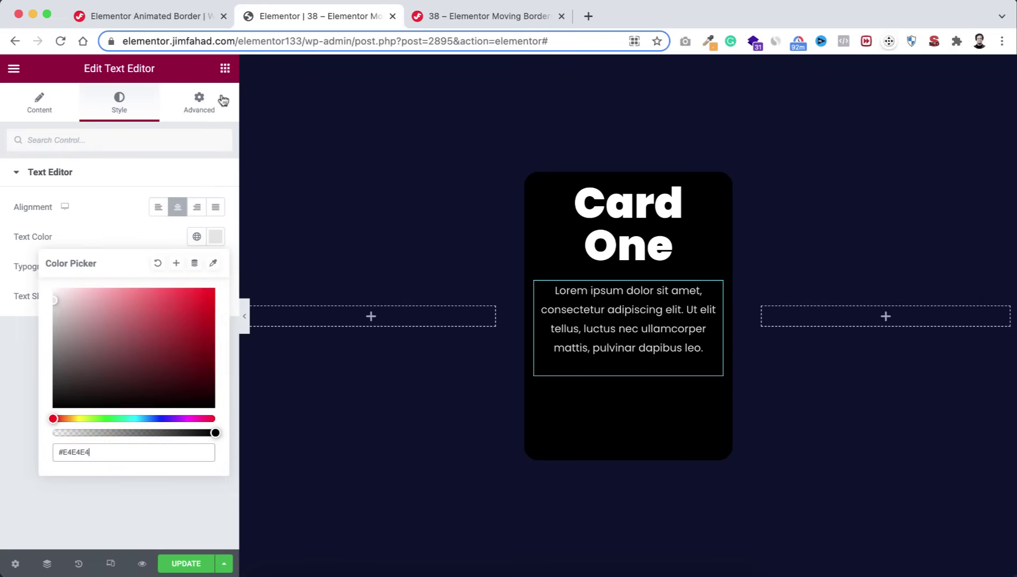
Step: Add a centred 'Click here' button below the paragraph
left_click(225, 68)
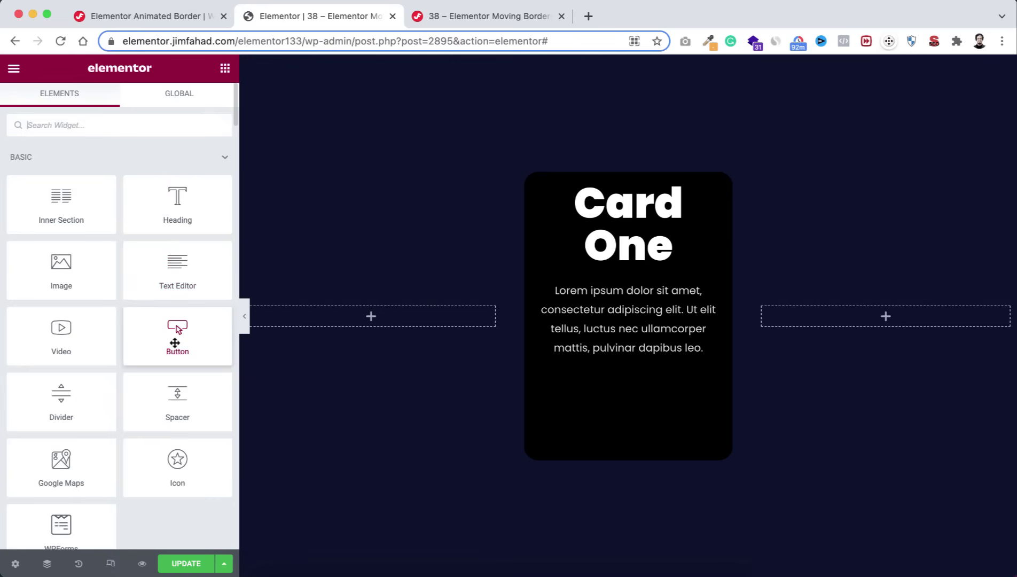
left_click_drag(165, 332, 605, 359)
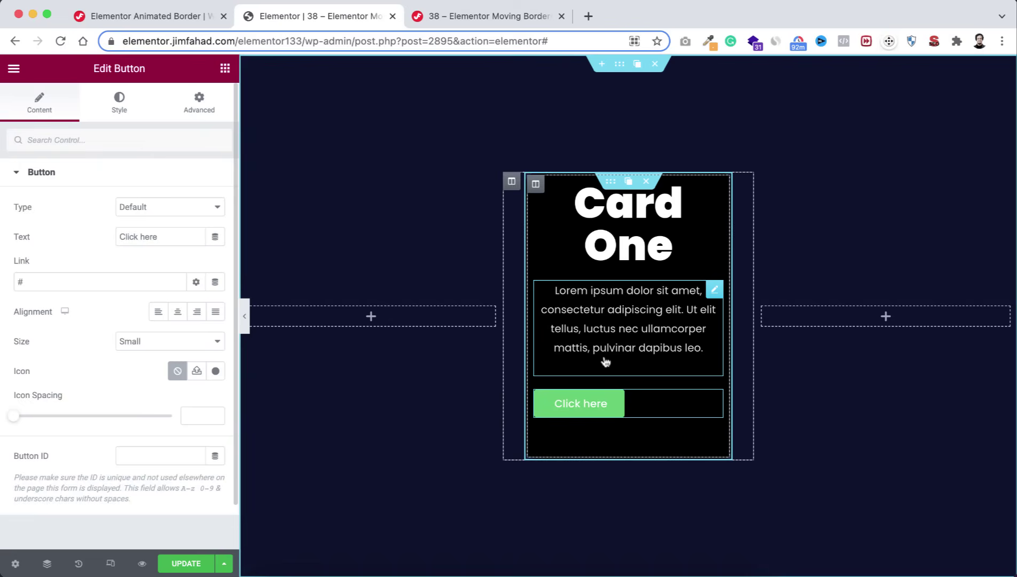
left_click(178, 314)
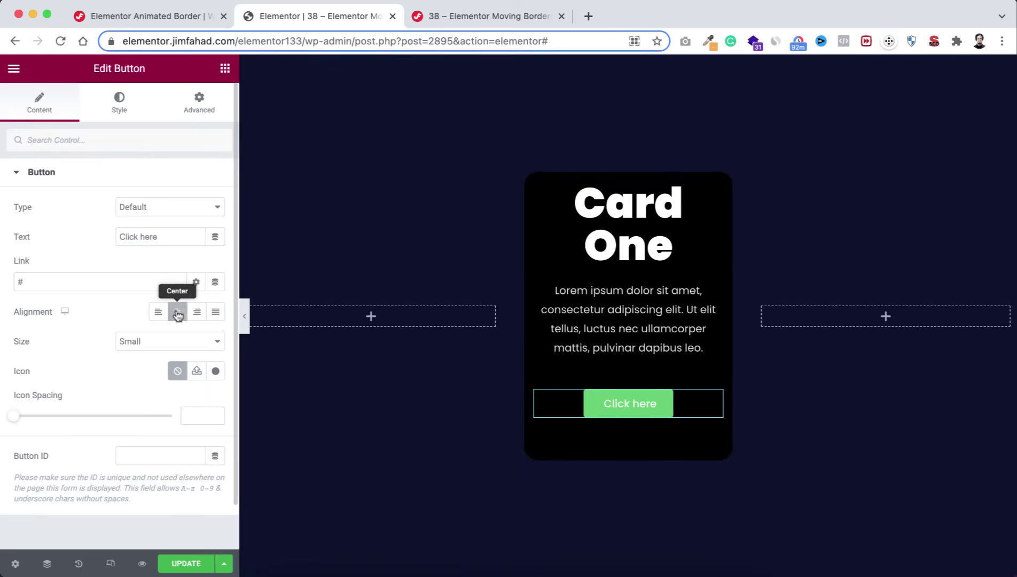
Step: Give the button a transparent background, 1px solid border and 20px corner radius
left_click(120, 100)
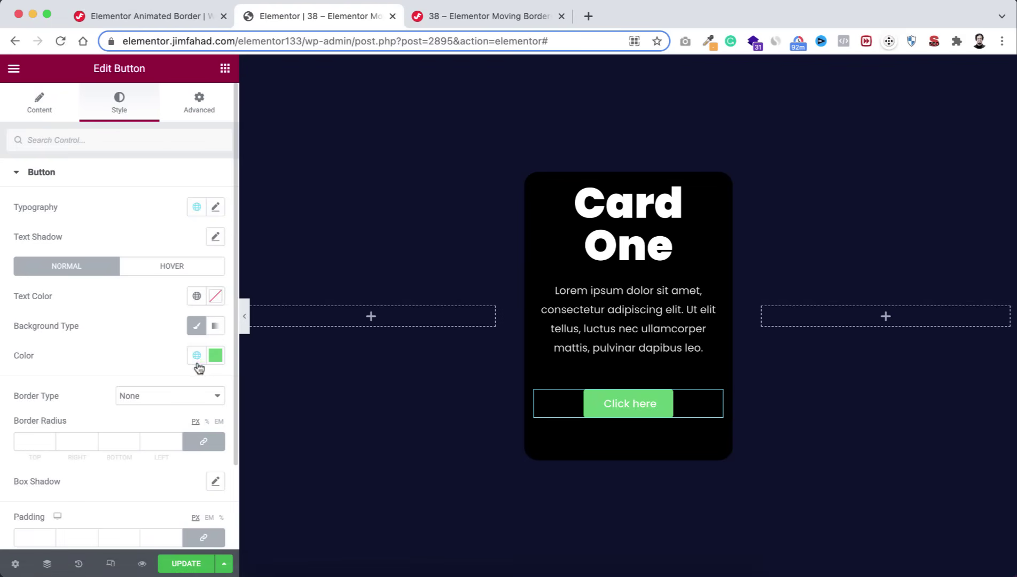
left_click(216, 355)
left_click_drag(215, 300, 46, 299)
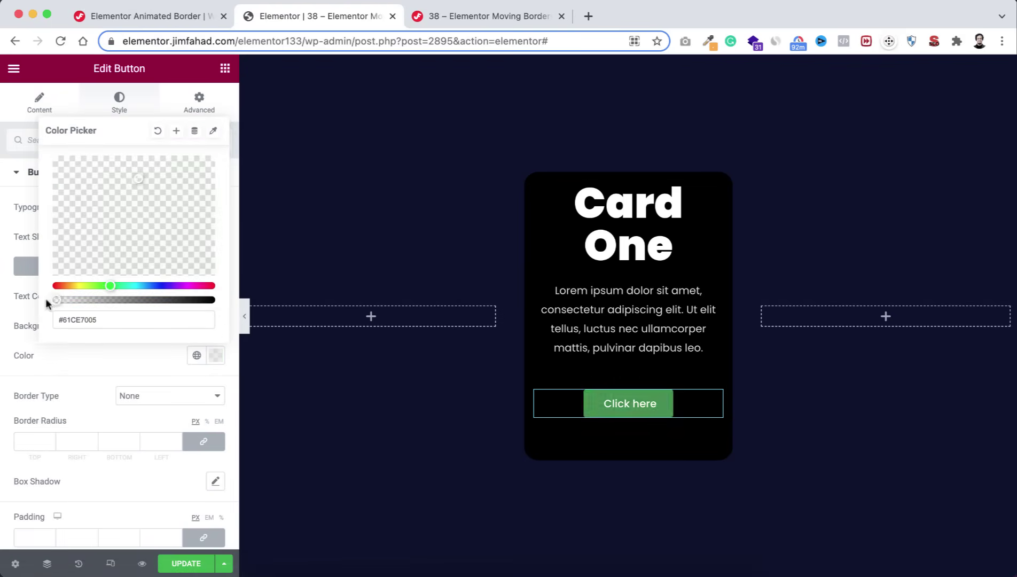
left_click(69, 355)
scroll(69, 355, "down", 1)
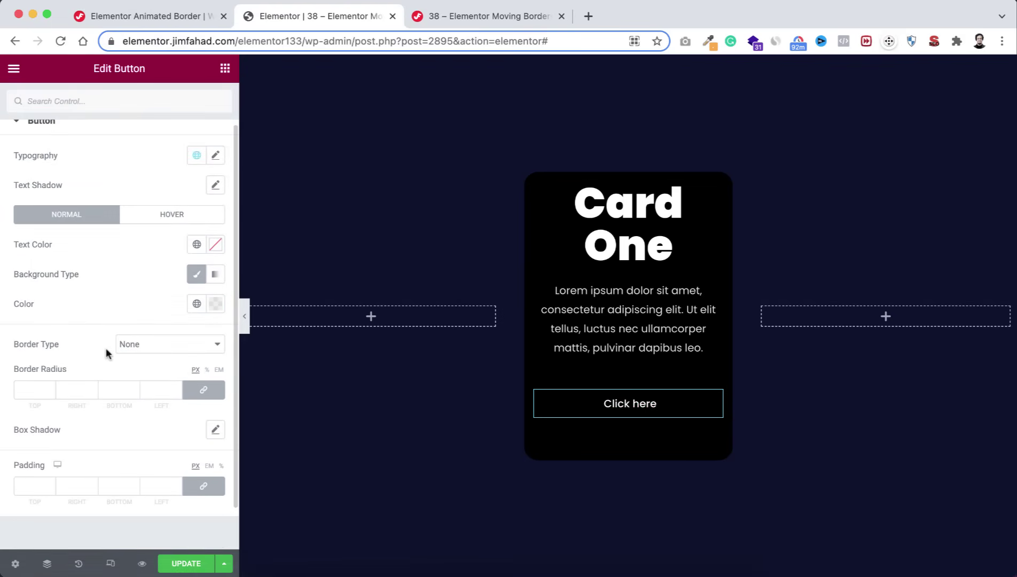
left_click(131, 346)
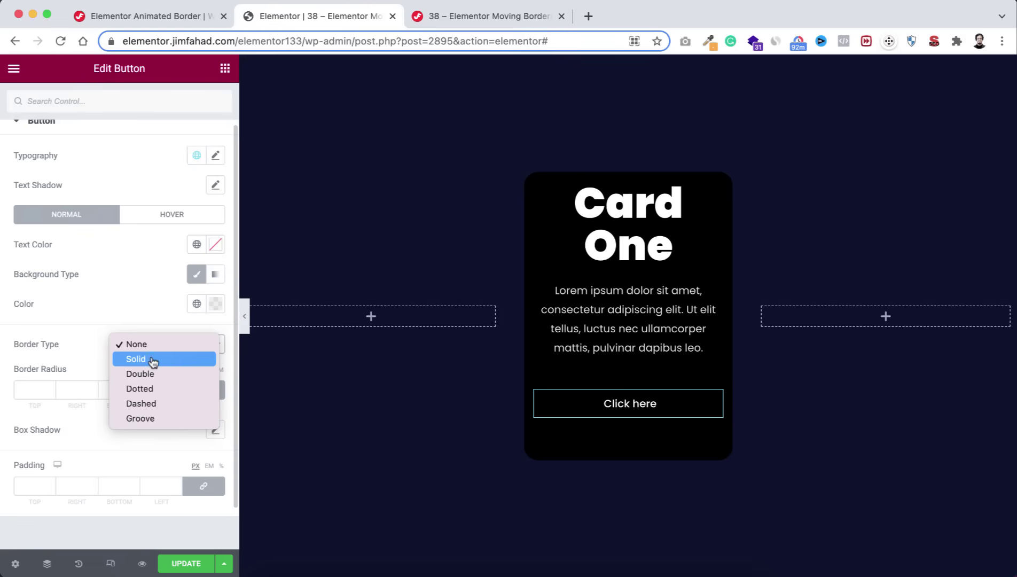
left_click(154, 360)
left_click(35, 388)
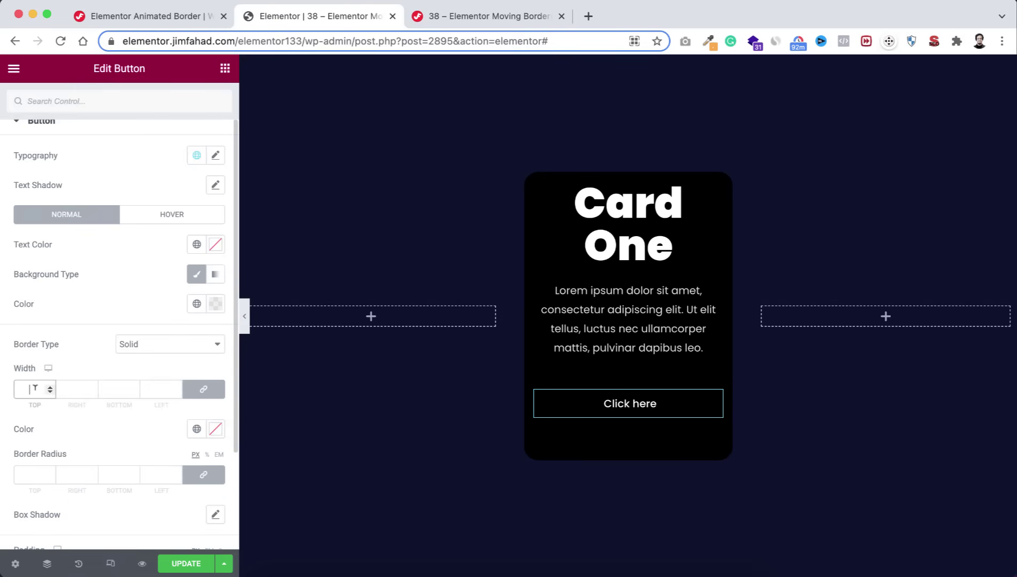
type("1")
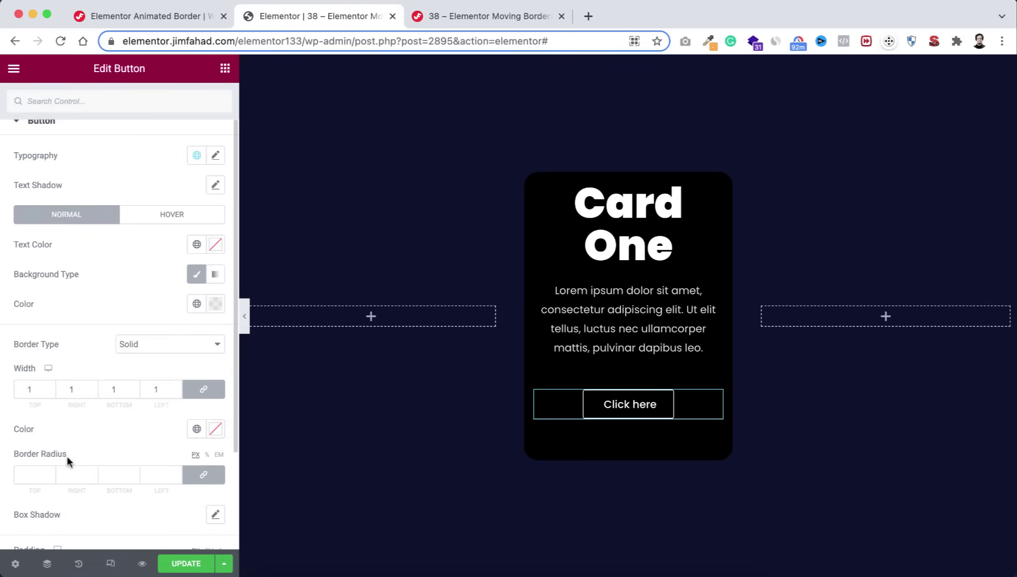
scroll(67, 455, "down", 2)
left_click(35, 420)
type("20")
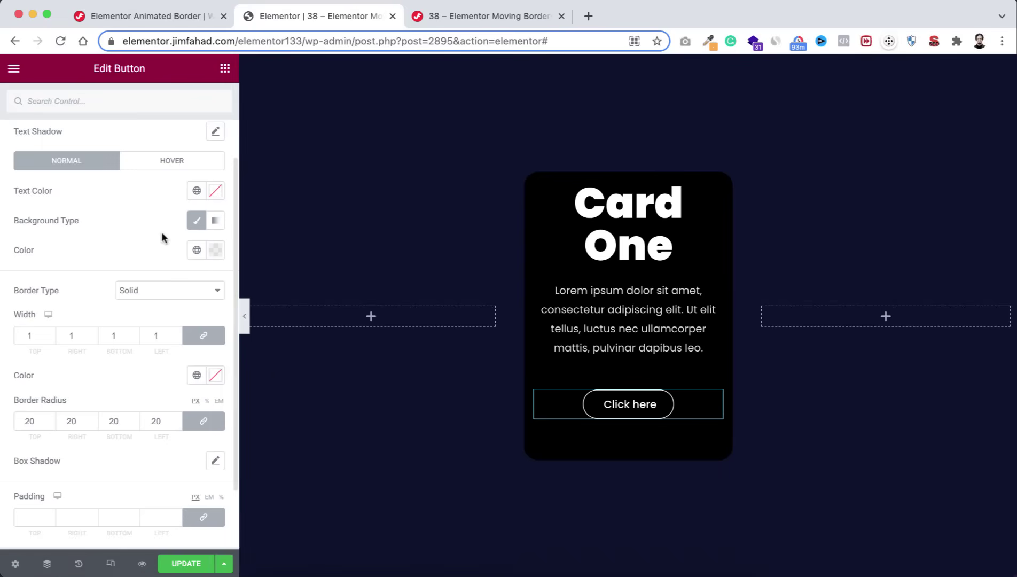
scroll(161, 235, "up", 3)
Step: Set the button's top margin to -20 px and select the card's column
left_click(196, 114)
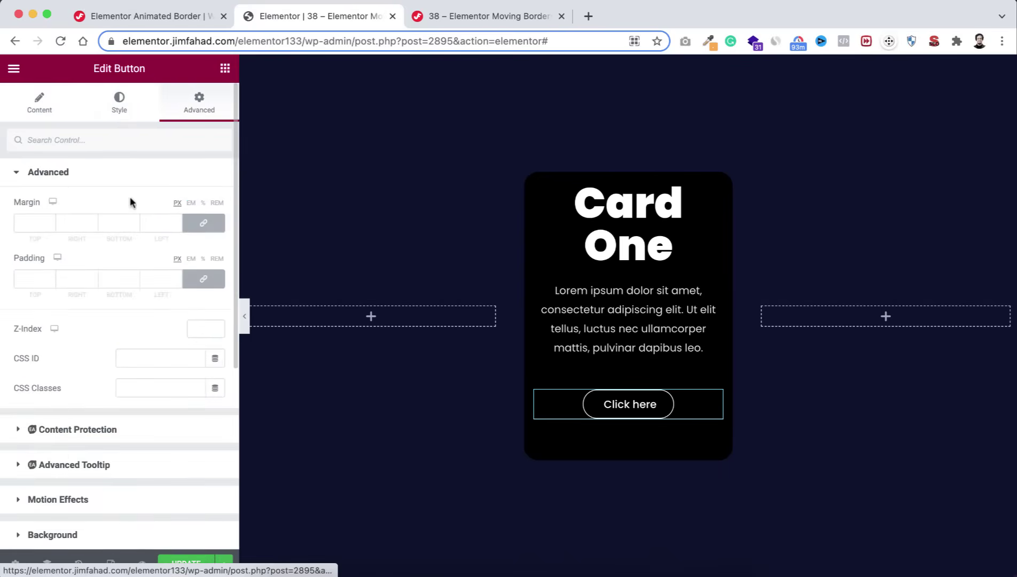
left_click(202, 223)
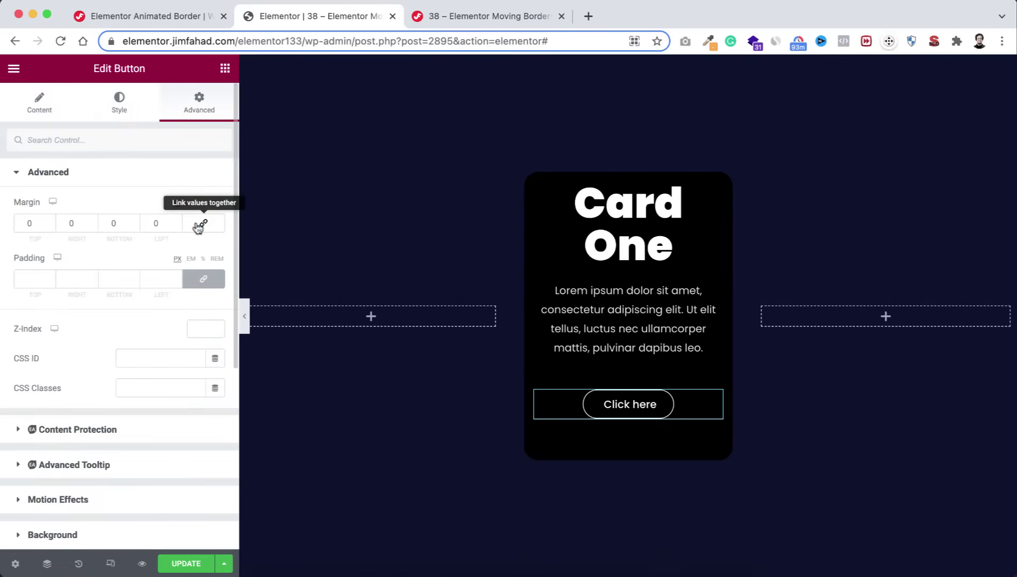
left_click(51, 226)
left_click(50, 226)
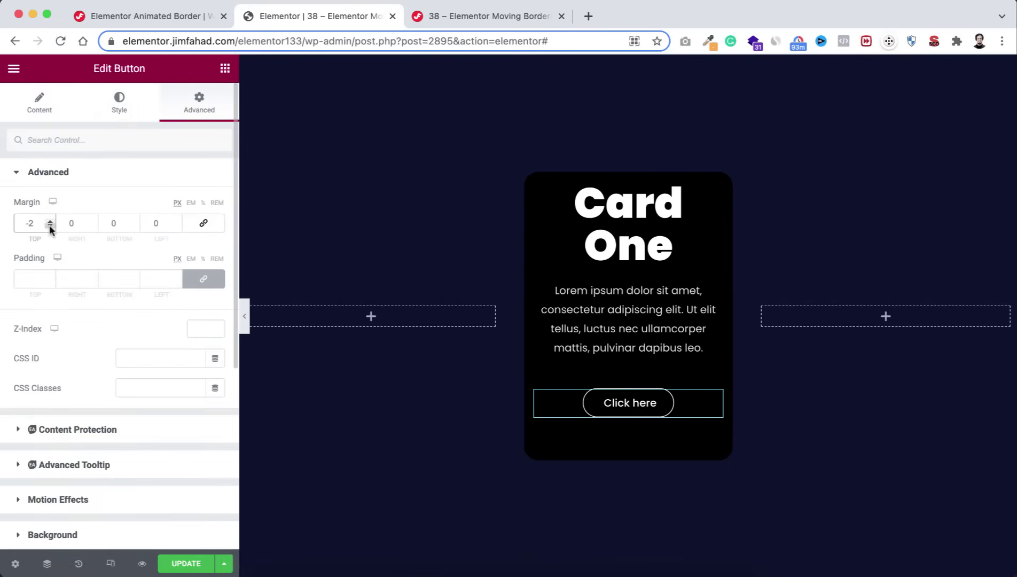
type("0")
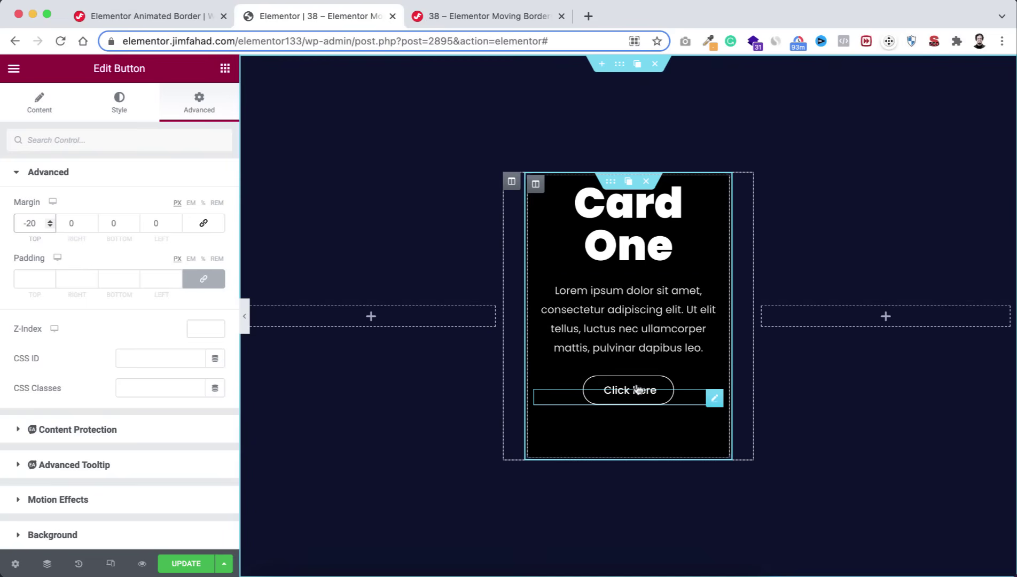
left_click(536, 184)
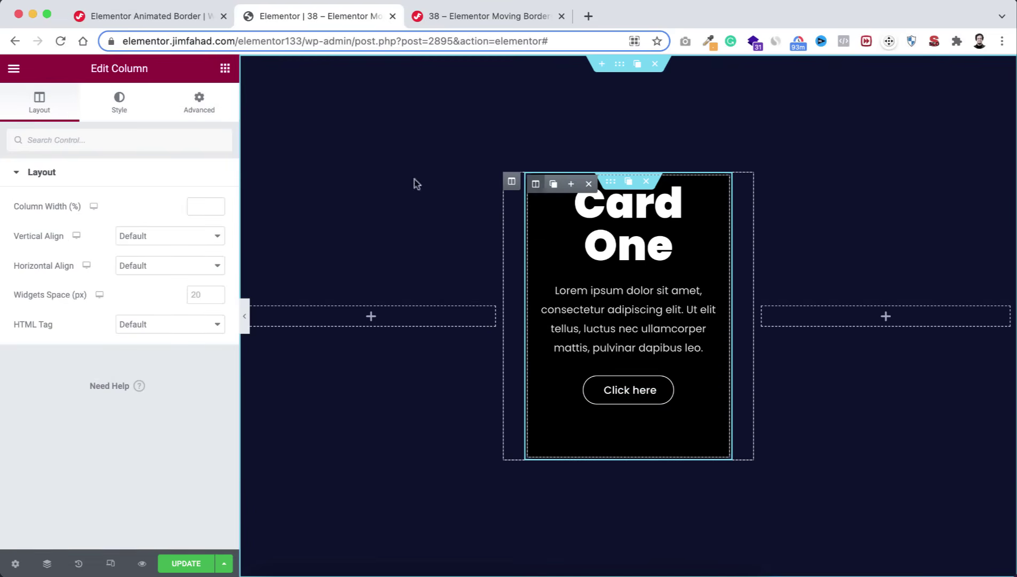
Step: Centre the column content vertically and give it a #0D132d navy background
left_click(143, 235)
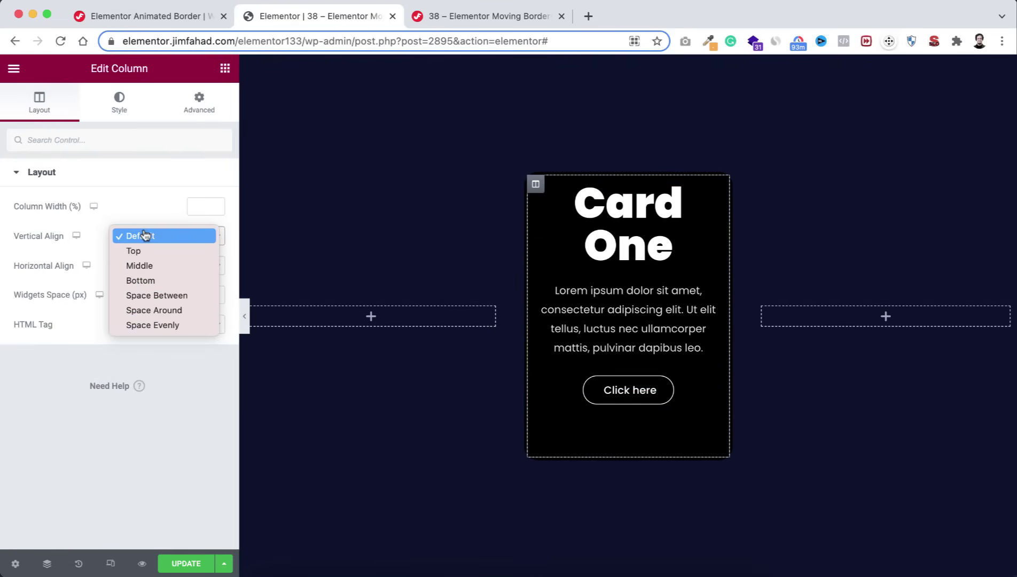
left_click(148, 272)
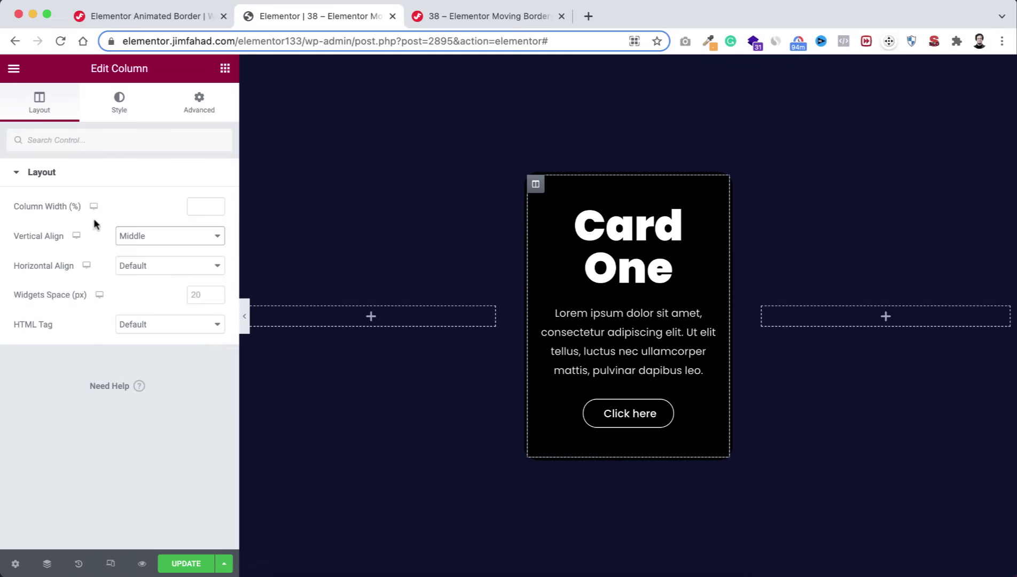
left_click(118, 105)
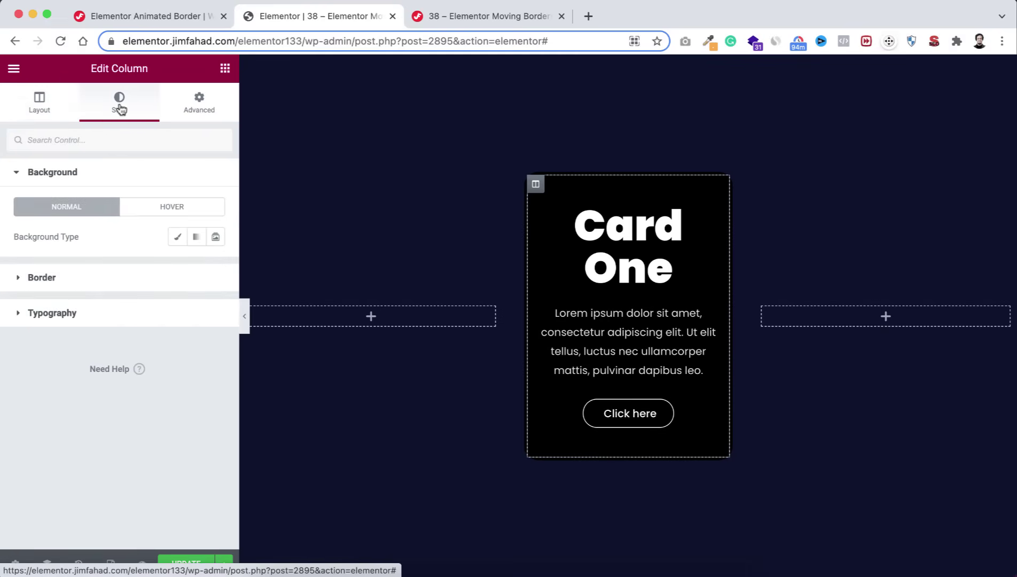
left_click(177, 236)
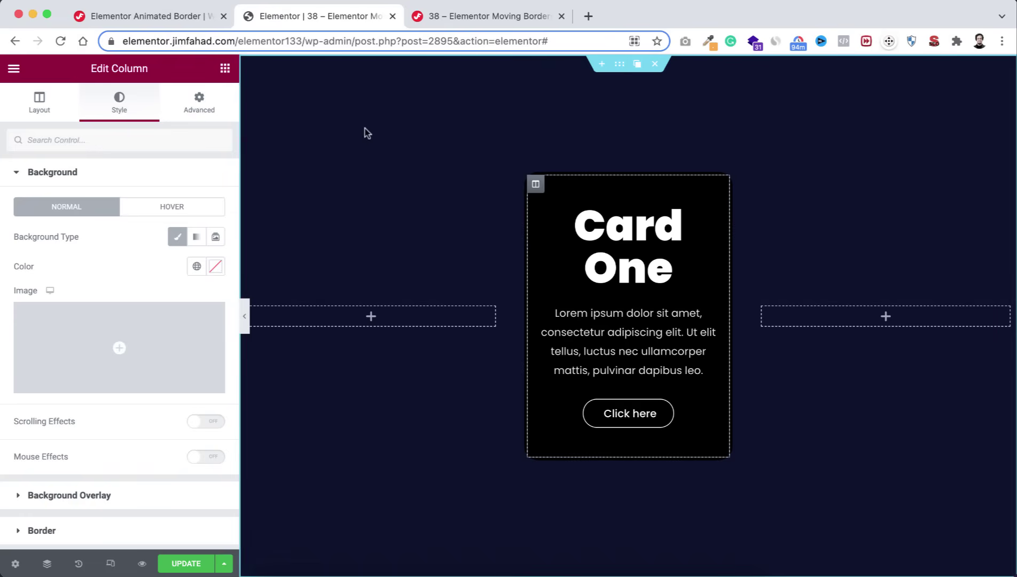
left_click(216, 266)
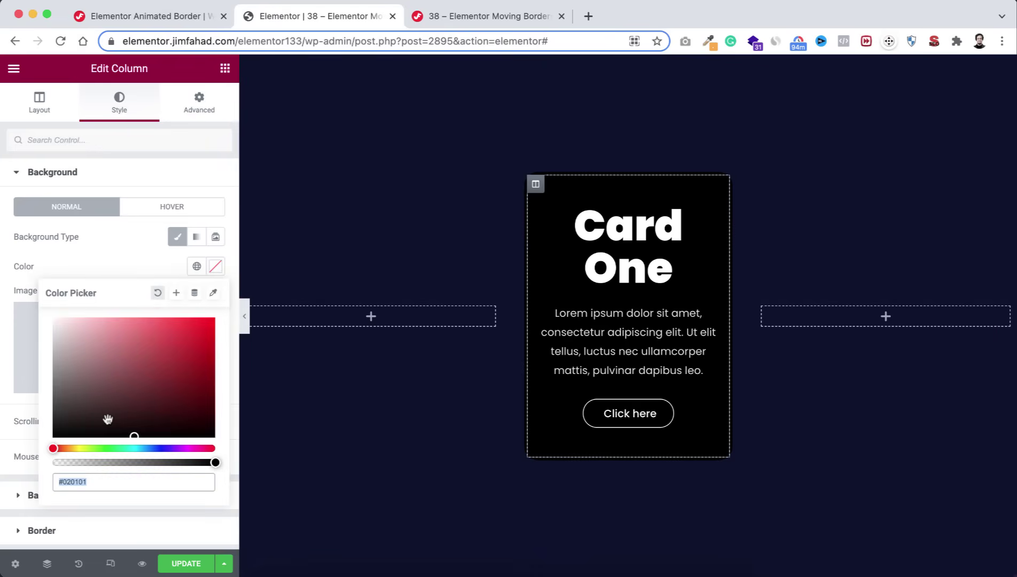
type("#0D132d")
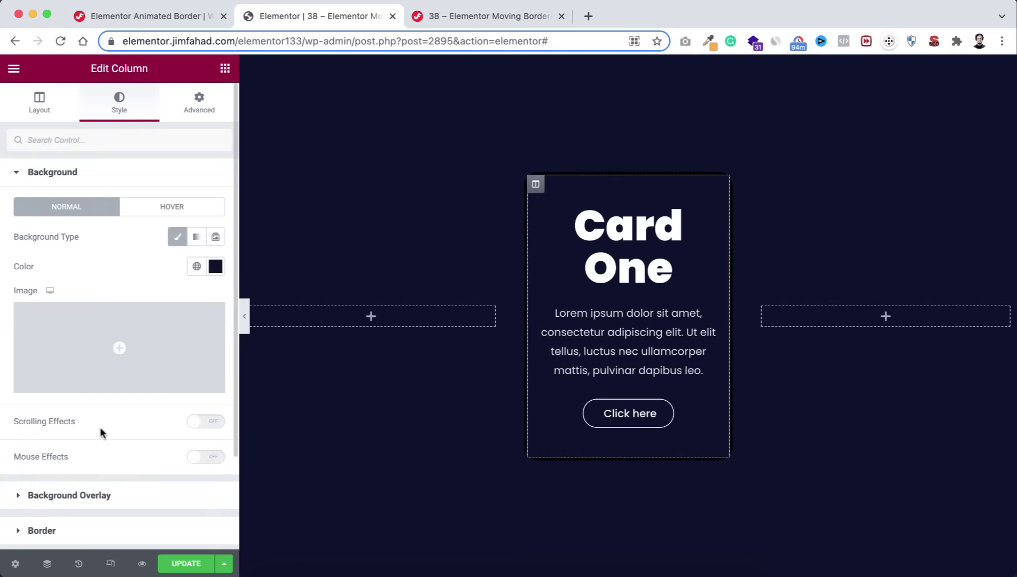
scroll(100, 430, "down", 3)
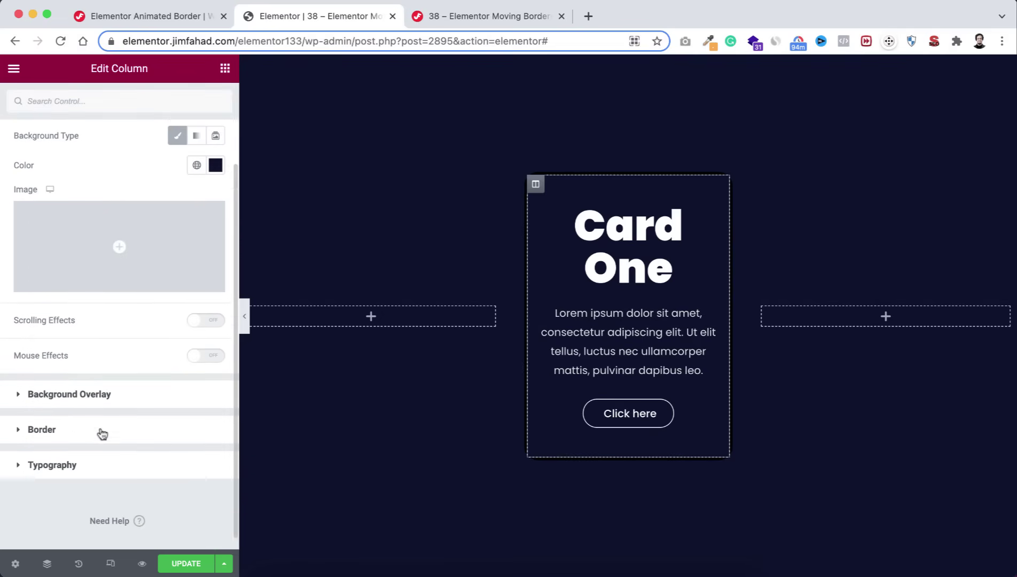
left_click(43, 416)
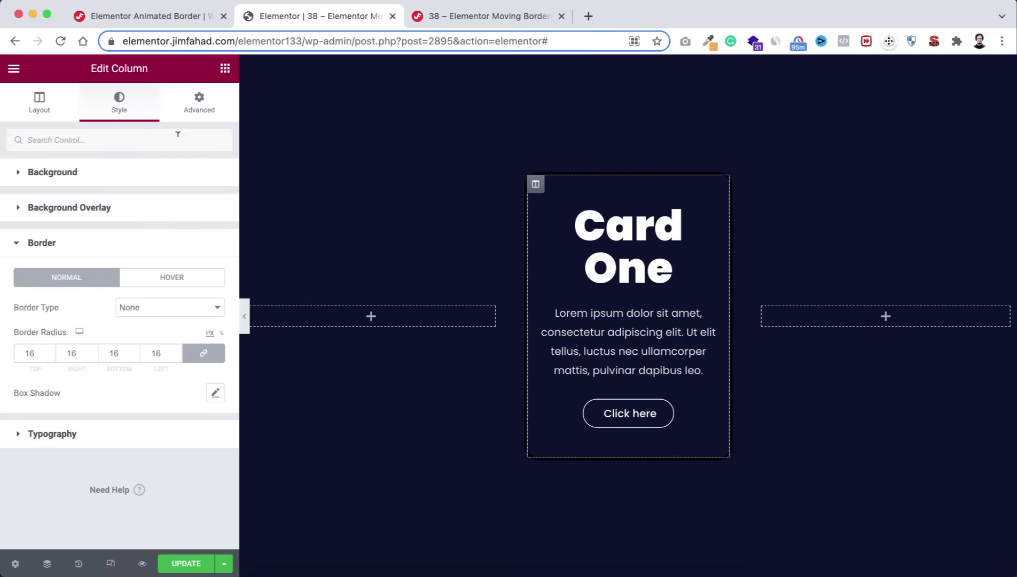
left_click(202, 100)
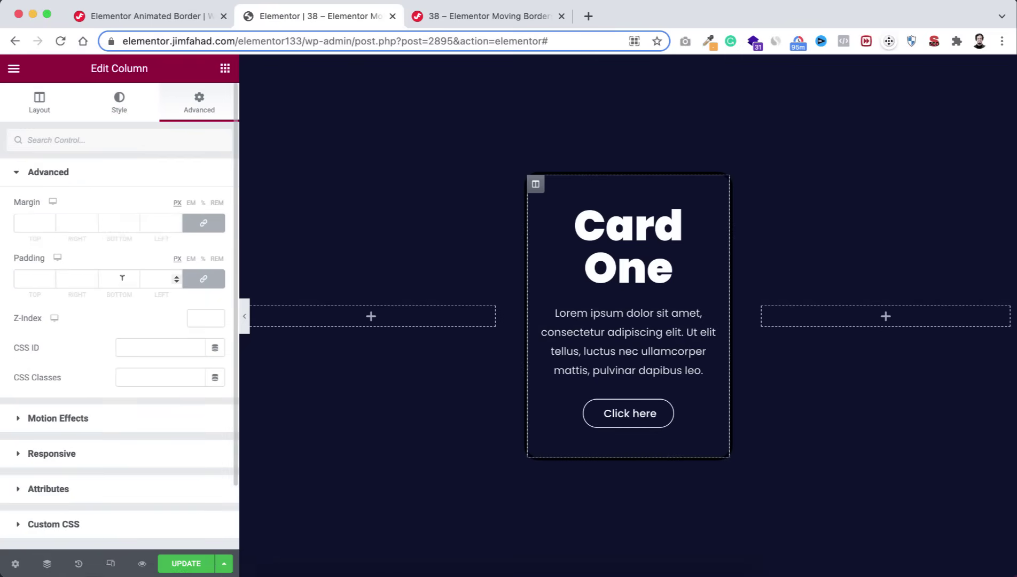
Step: Set the column padding to 15 px on every side and preview the framed card
type("15")
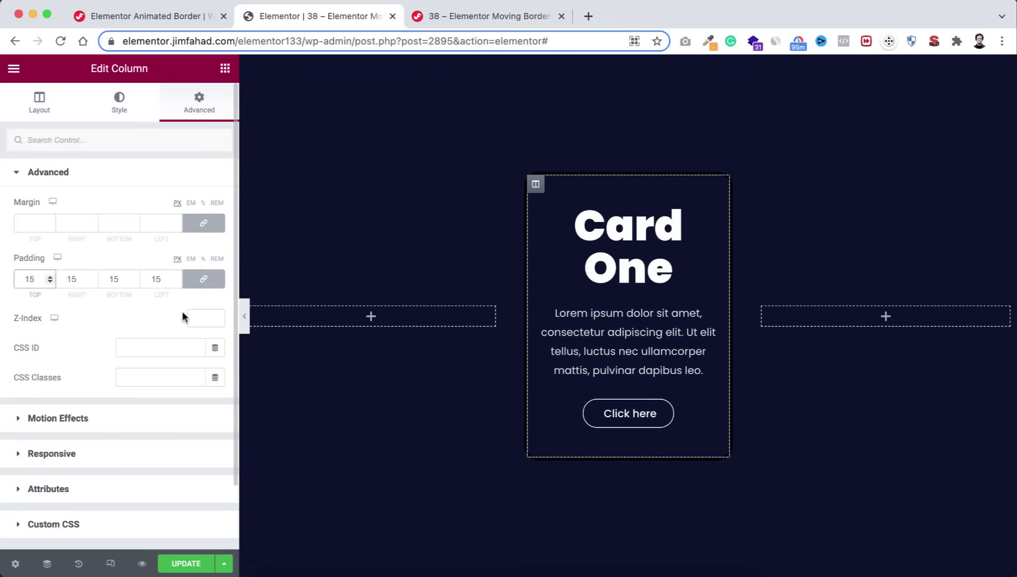
left_click(245, 316)
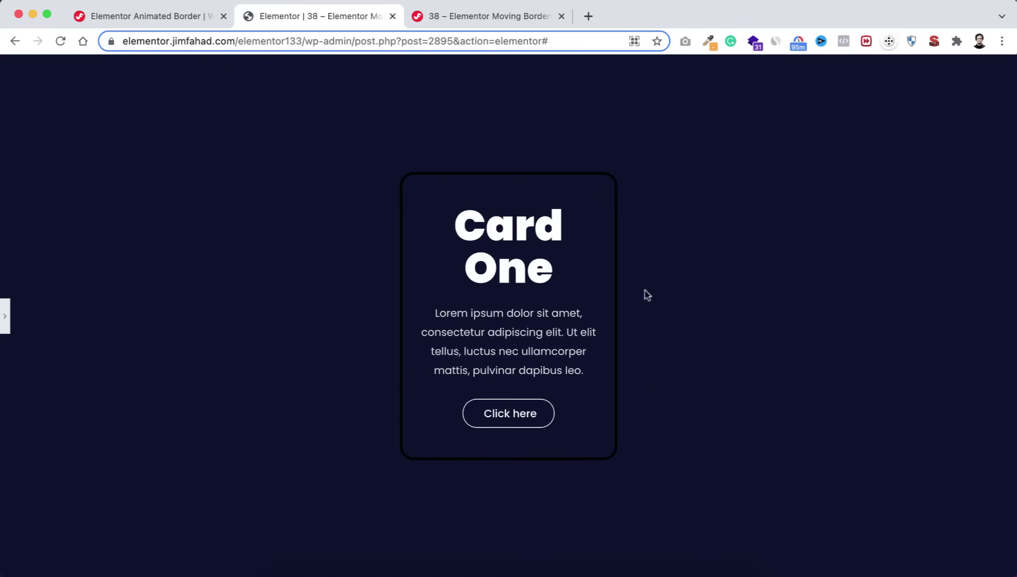
left_click(6, 319)
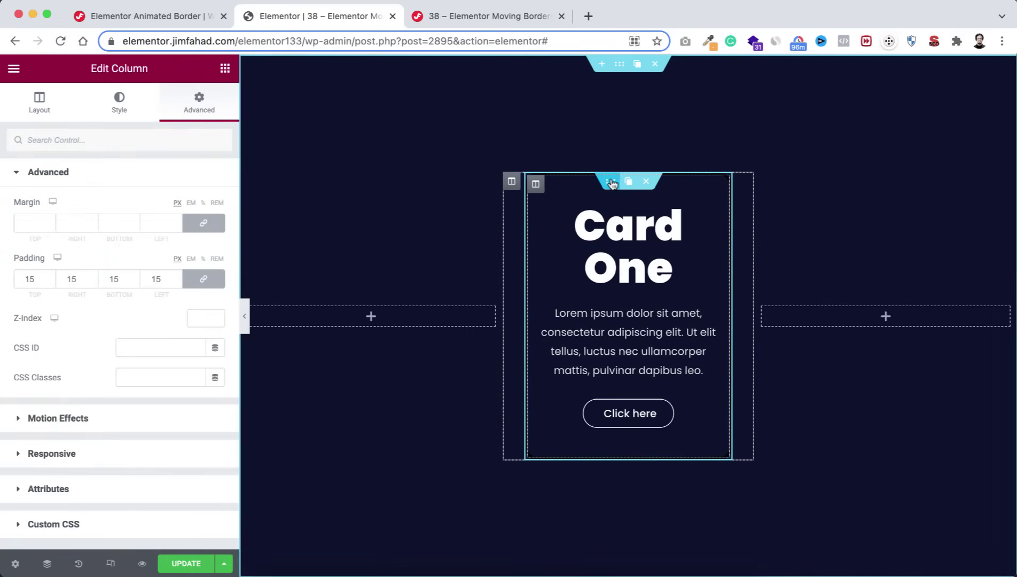
left_click(612, 182)
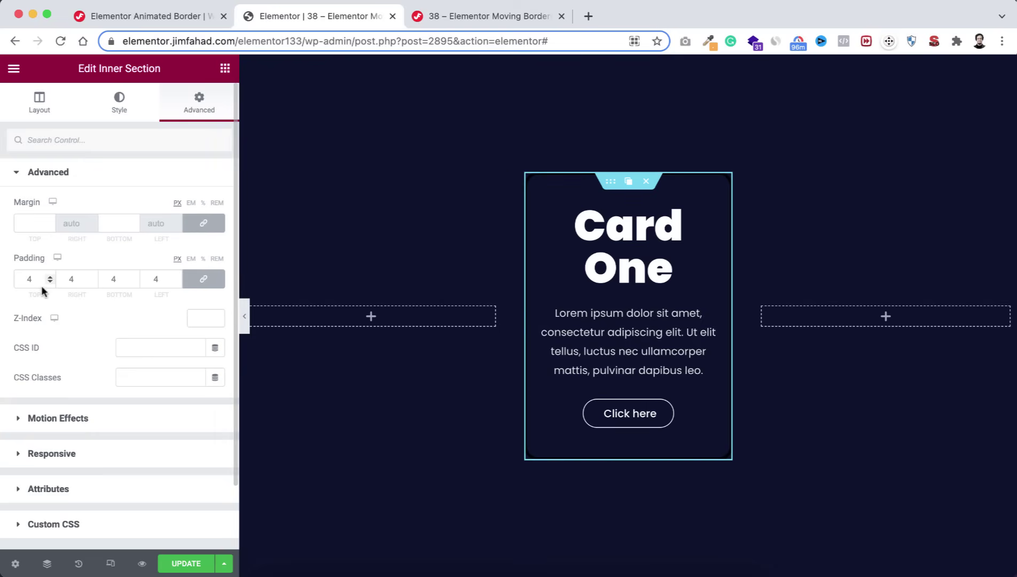
left_click(244, 317)
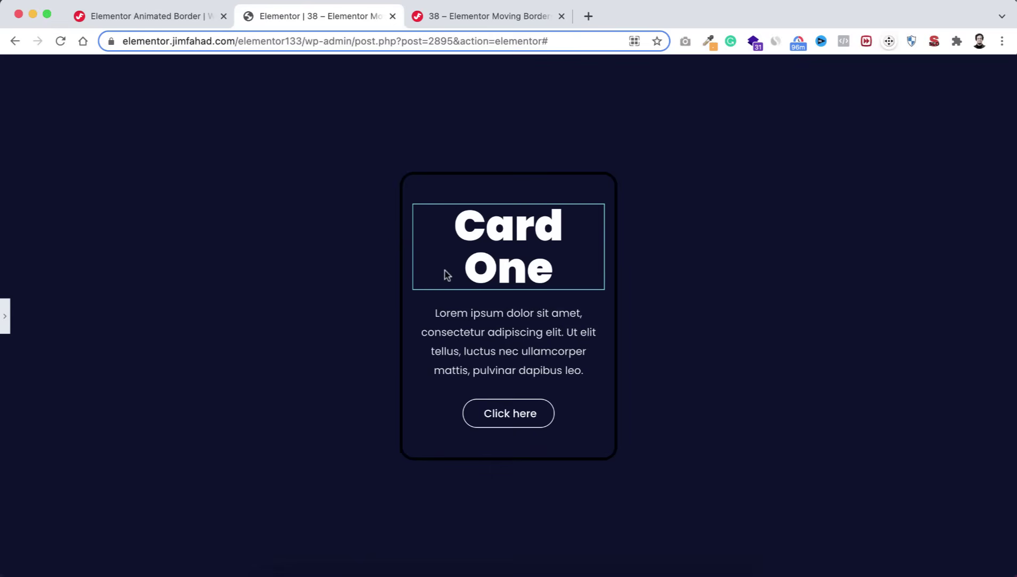
left_click(6, 318)
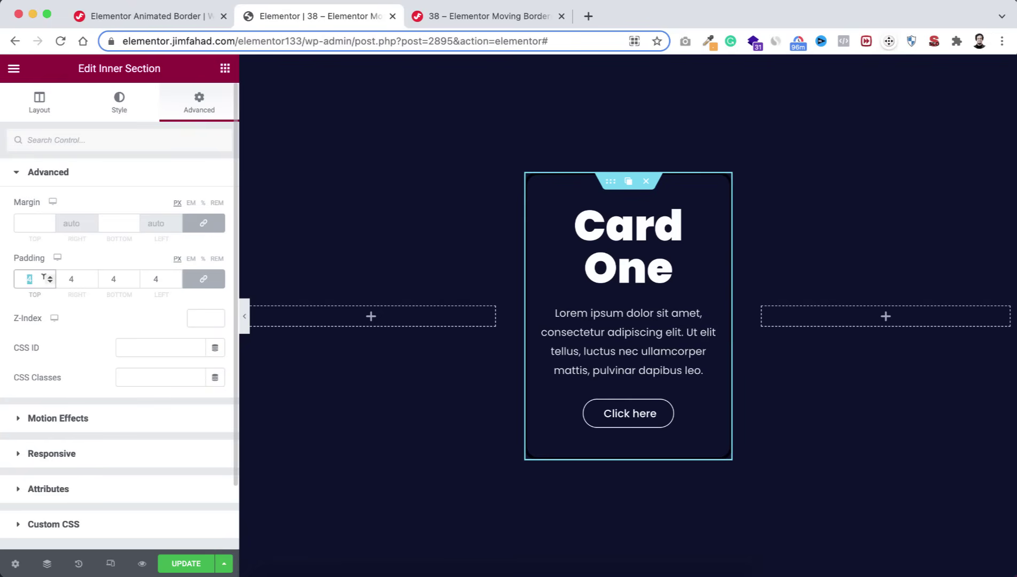
type("20")
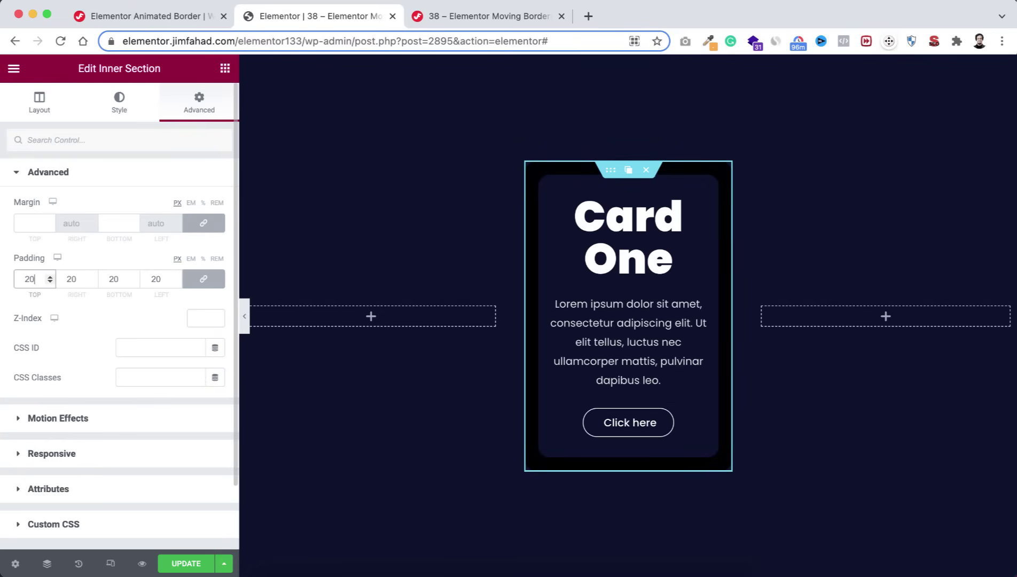
left_click(246, 323)
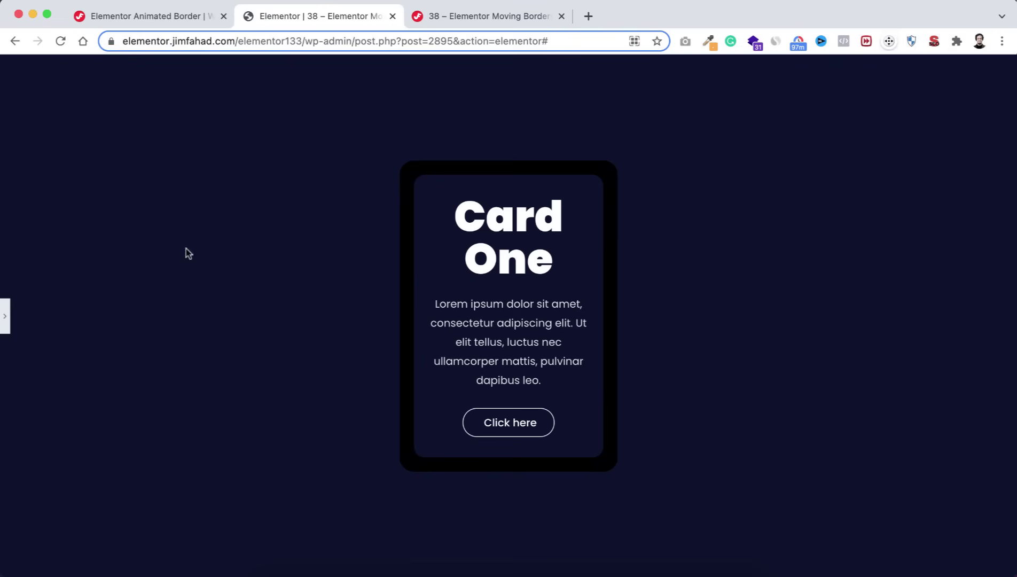
left_click(5, 319)
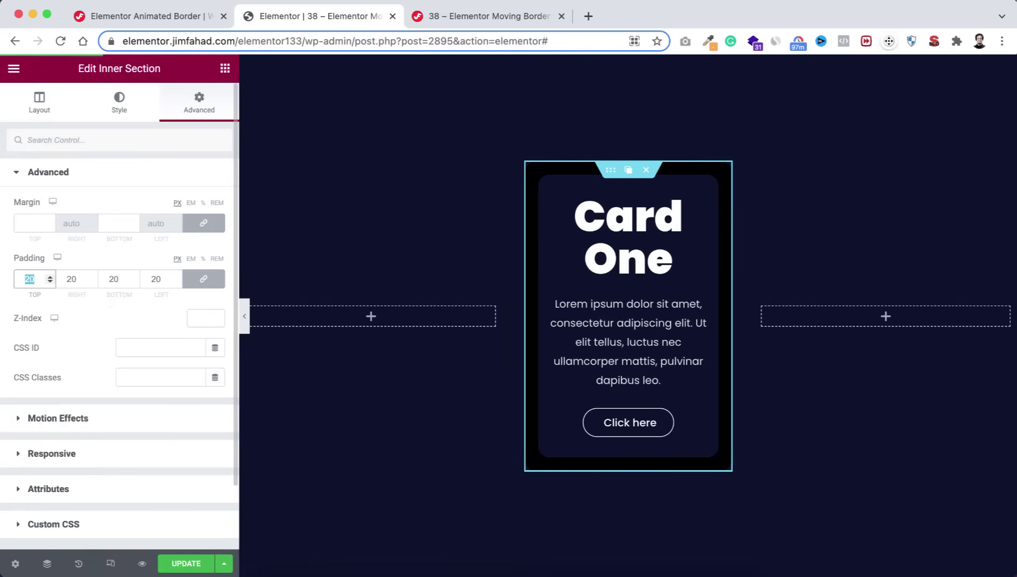
type("4")
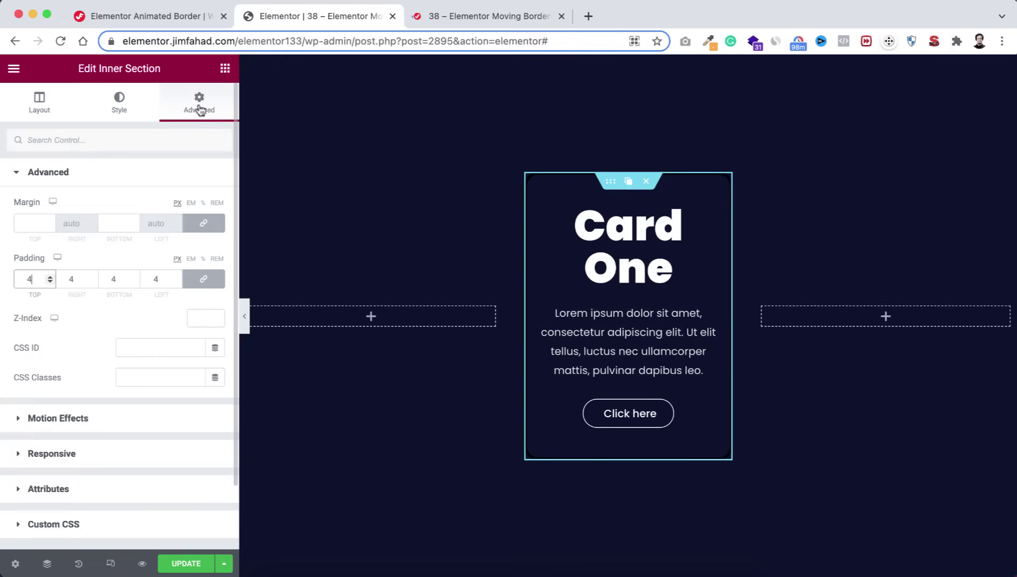
scroll(145, 365, "down", 3)
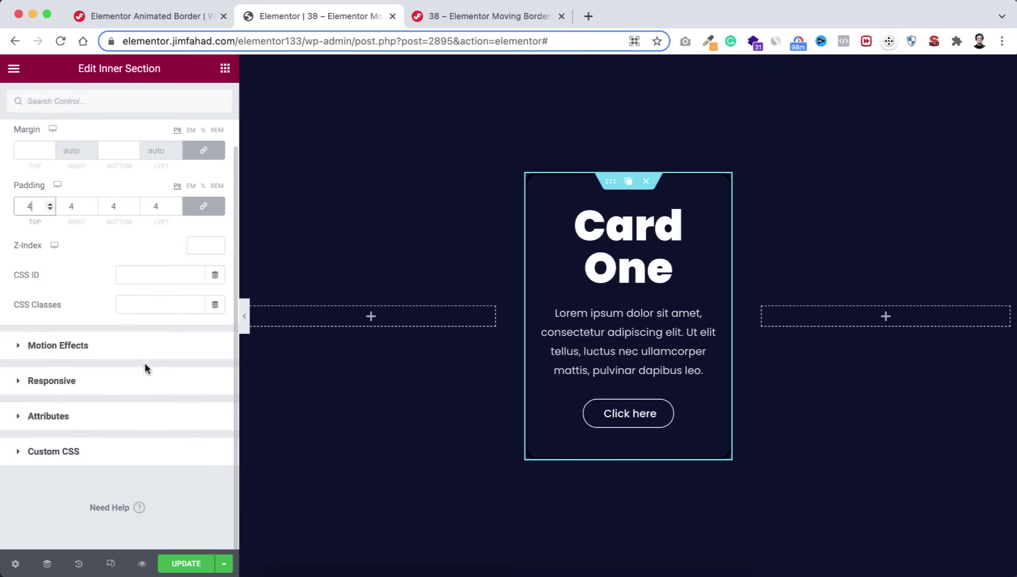
Step: Expand the inner section's Custom CSS box and go to the tutorial page
left_click(119, 457)
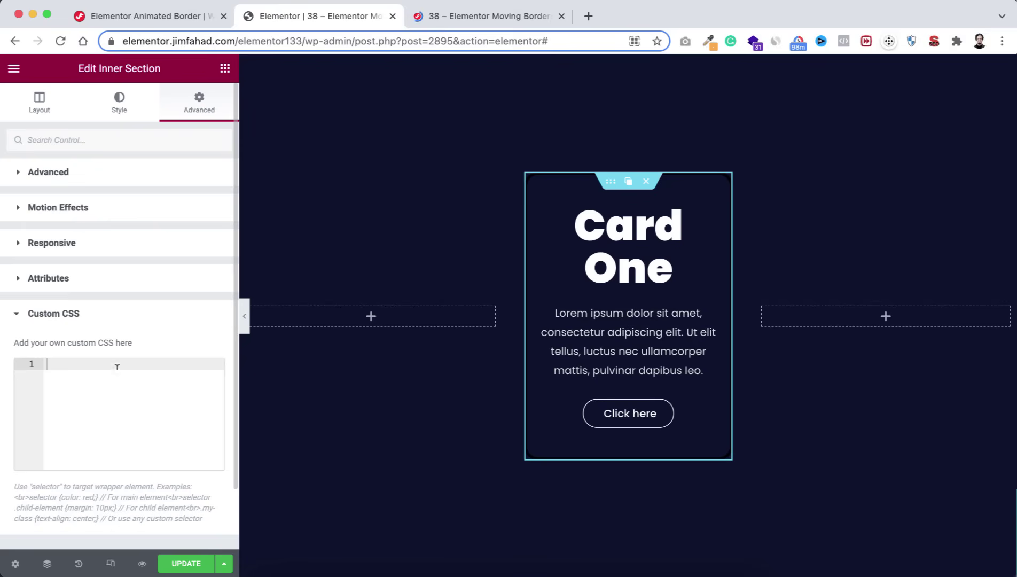
left_click(164, 19)
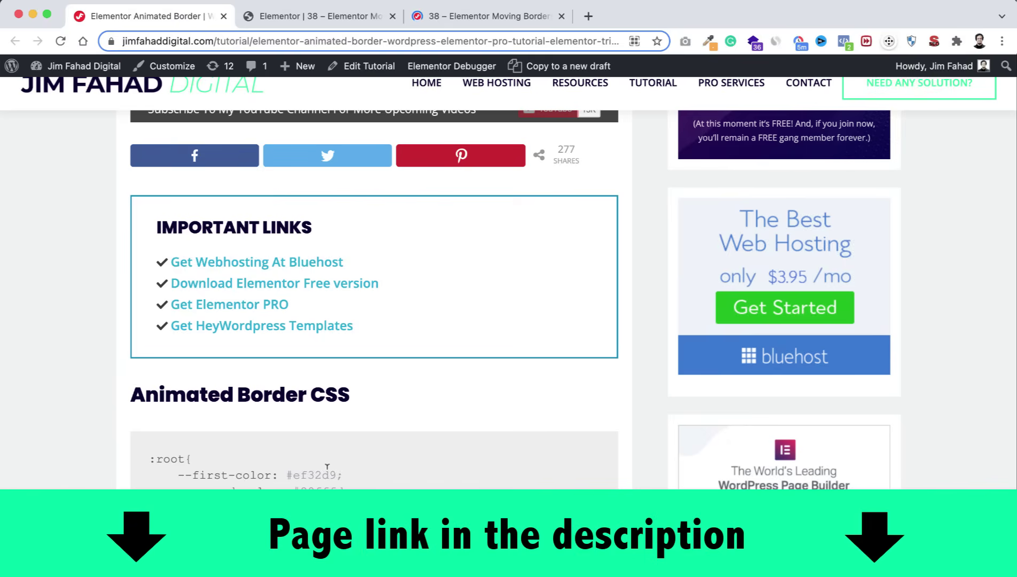
Step: Select the Animated Border CSS code on the tutorial page and return to Elementor
scroll(327, 467, "down", 5)
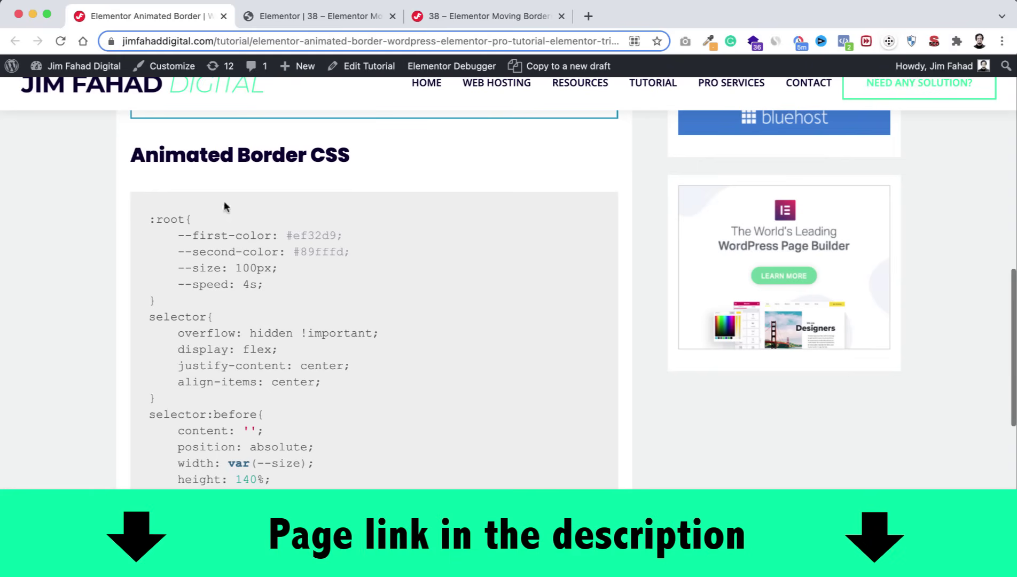
scroll(281, 308, "down", 1)
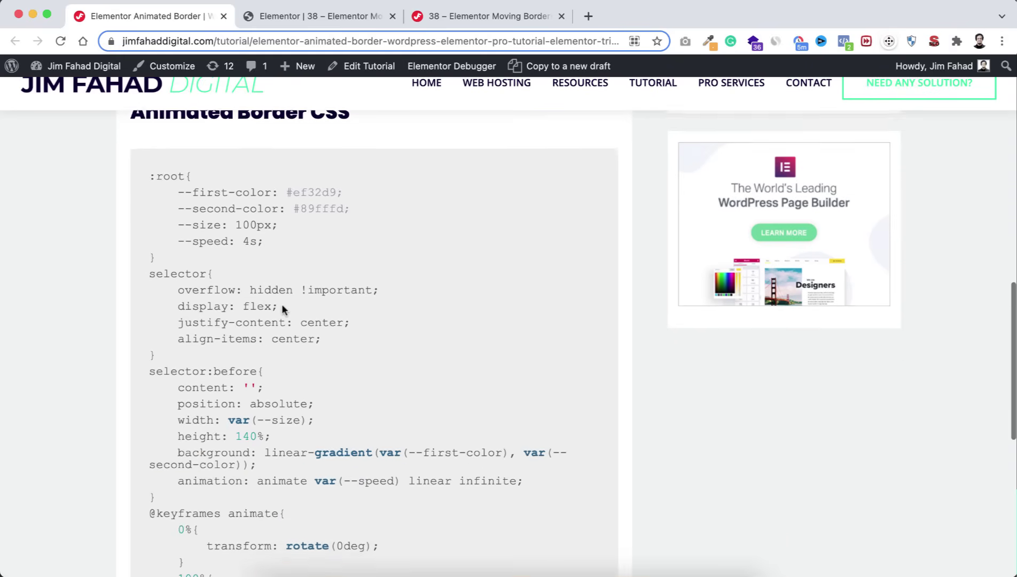
left_click_drag(148, 169, 299, 575)
scroll(244, 249, "up", 5)
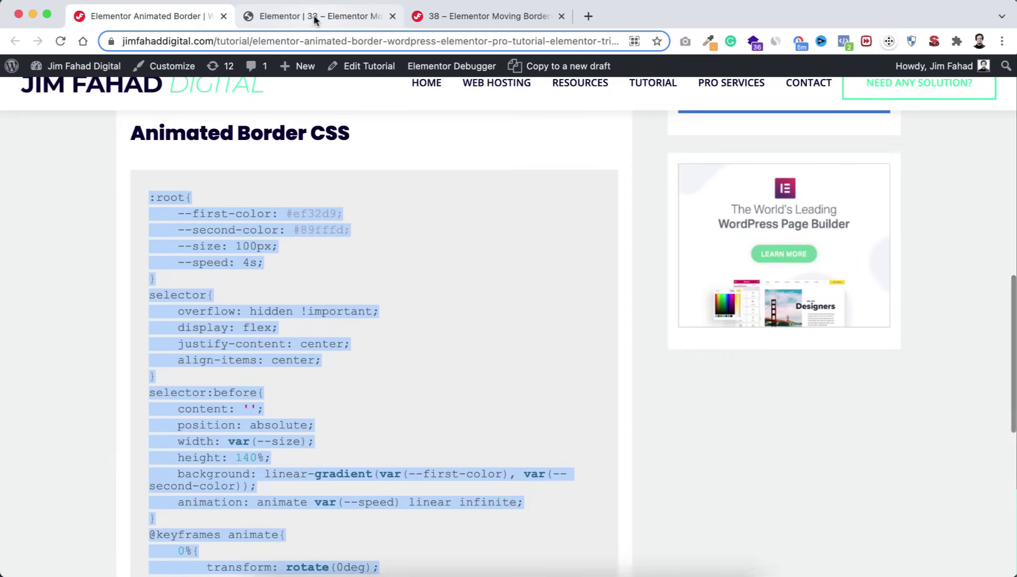
left_click(315, 20)
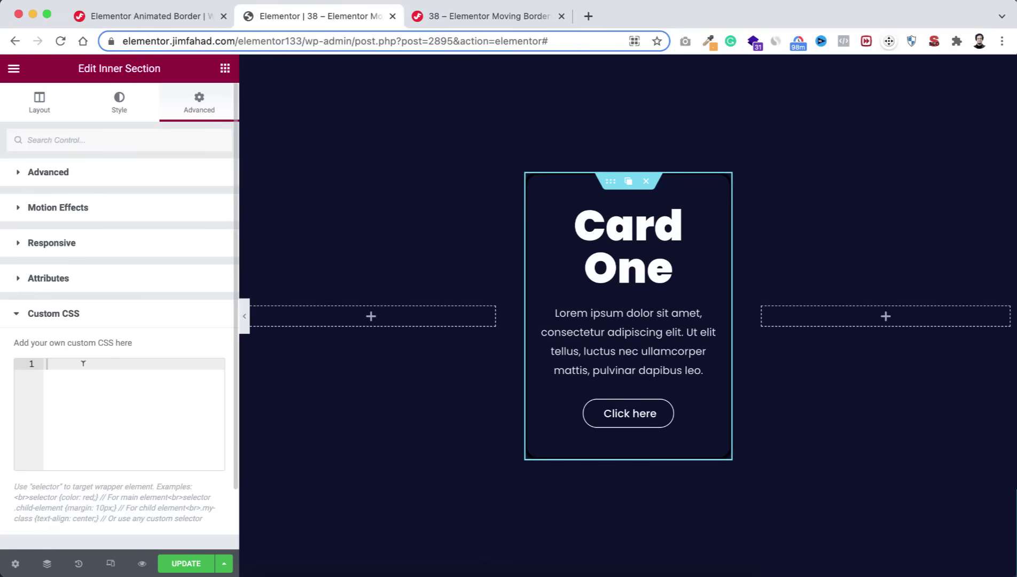
Step: Paste the animated border CSS into Card One's inner section Custom CSS and preview the pink-cyan streaks
left_click(132, 375)
key("super+v")
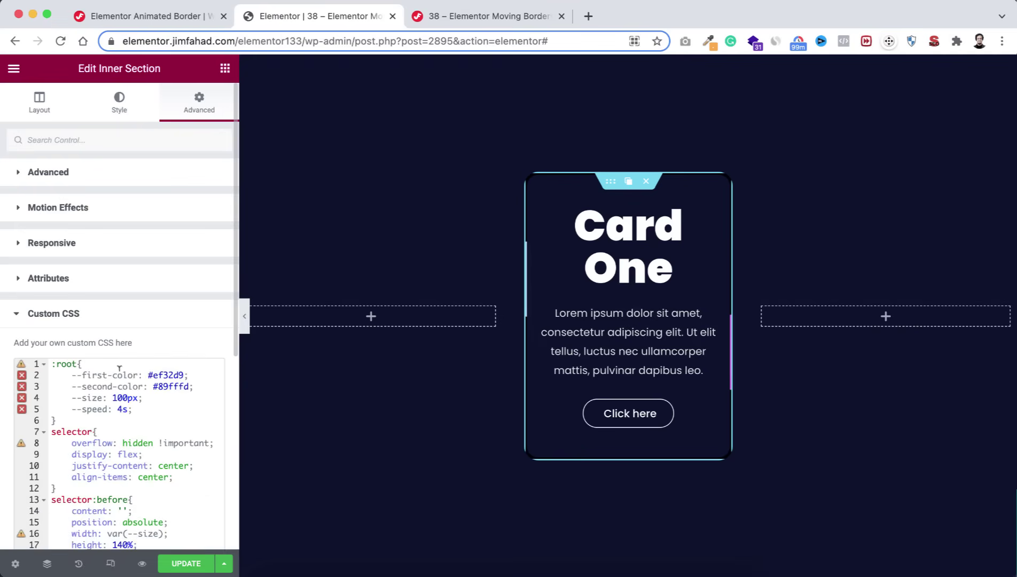
left_click(245, 317)
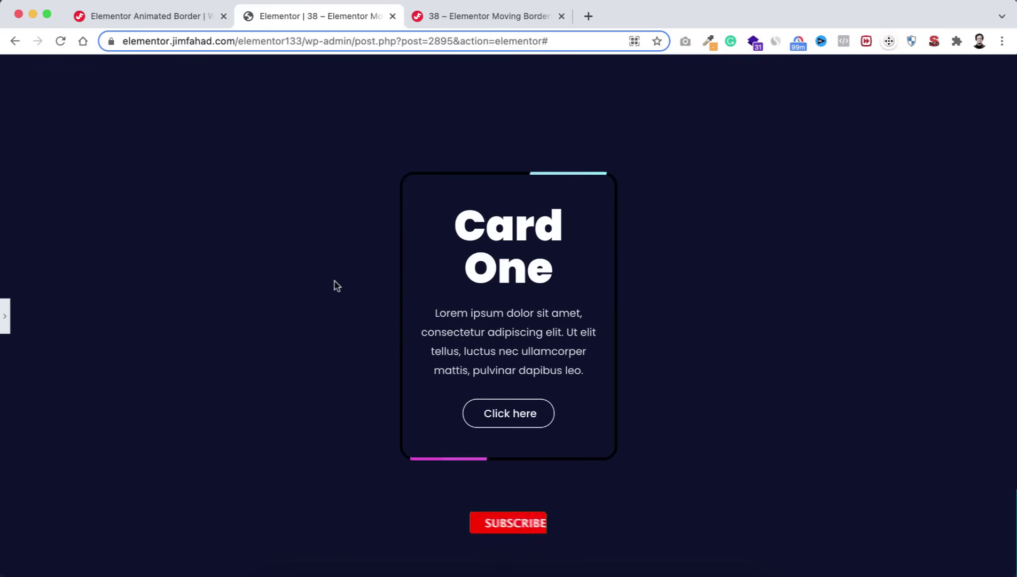
left_click(5, 316)
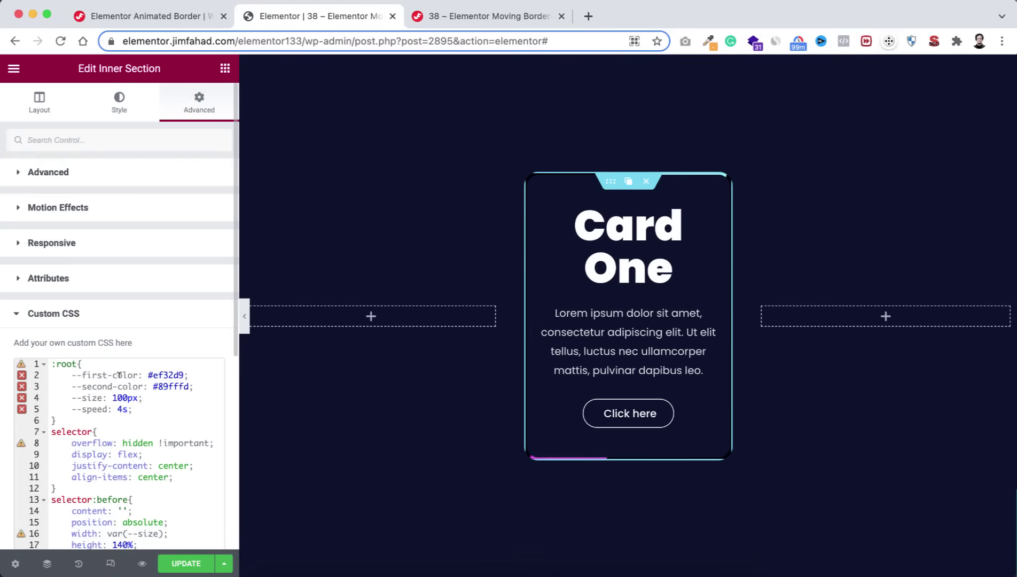
left_click(244, 316)
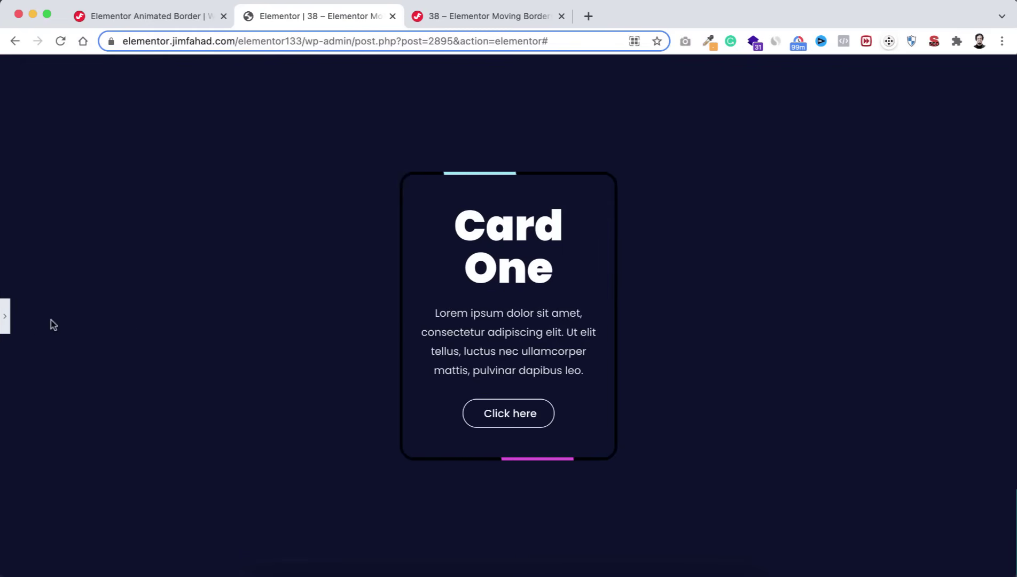
left_click(5, 320)
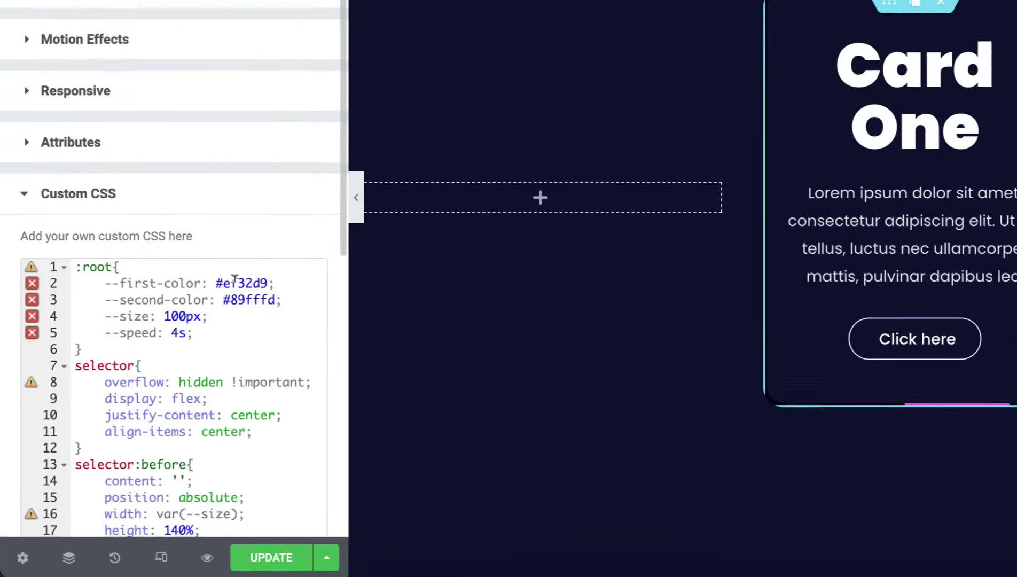
left_click_drag(222, 283, 267, 283)
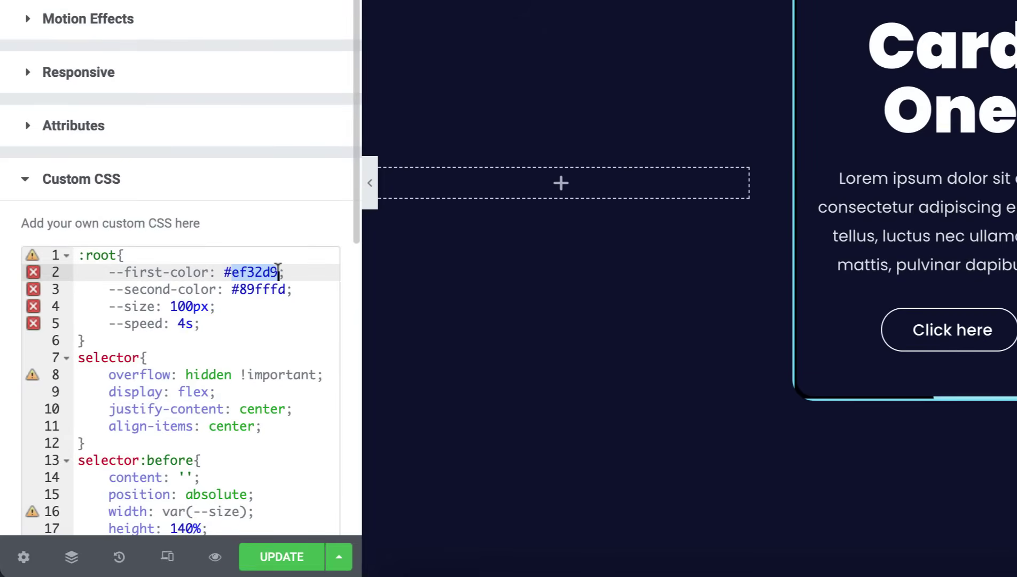
type("ffffff")
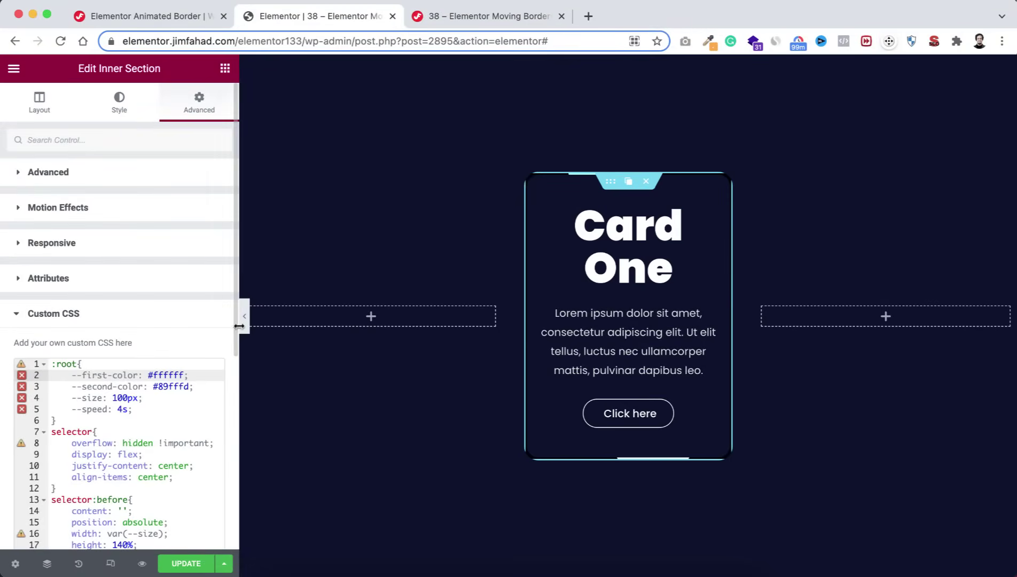
left_click(245, 318)
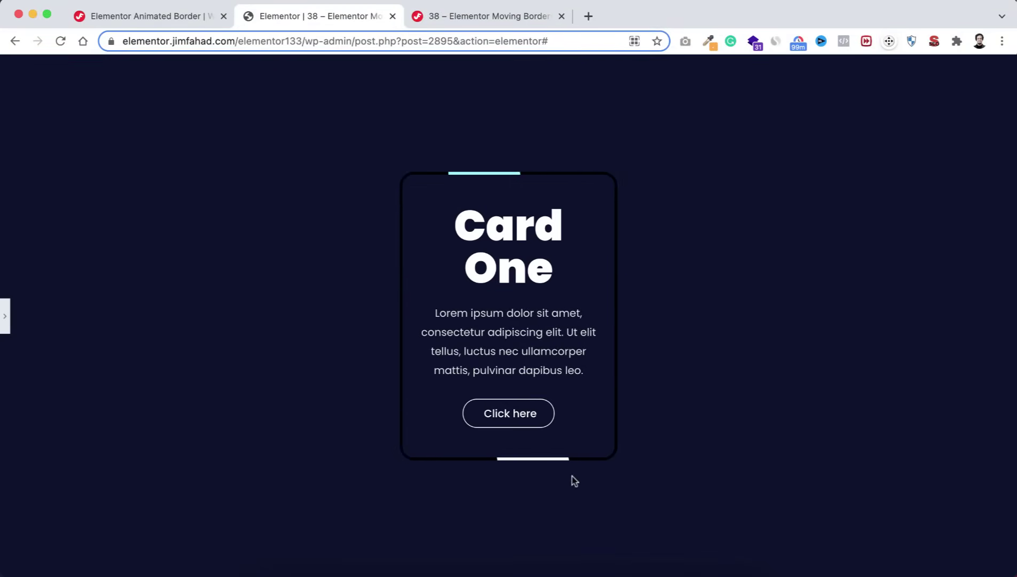
left_click(5, 316)
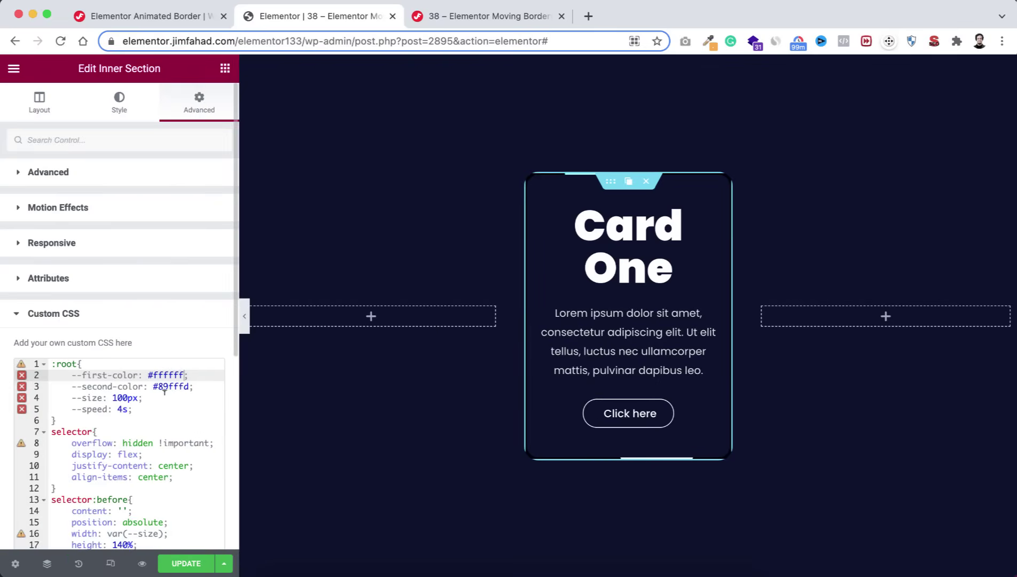
left_click_drag(153, 386, 190, 386)
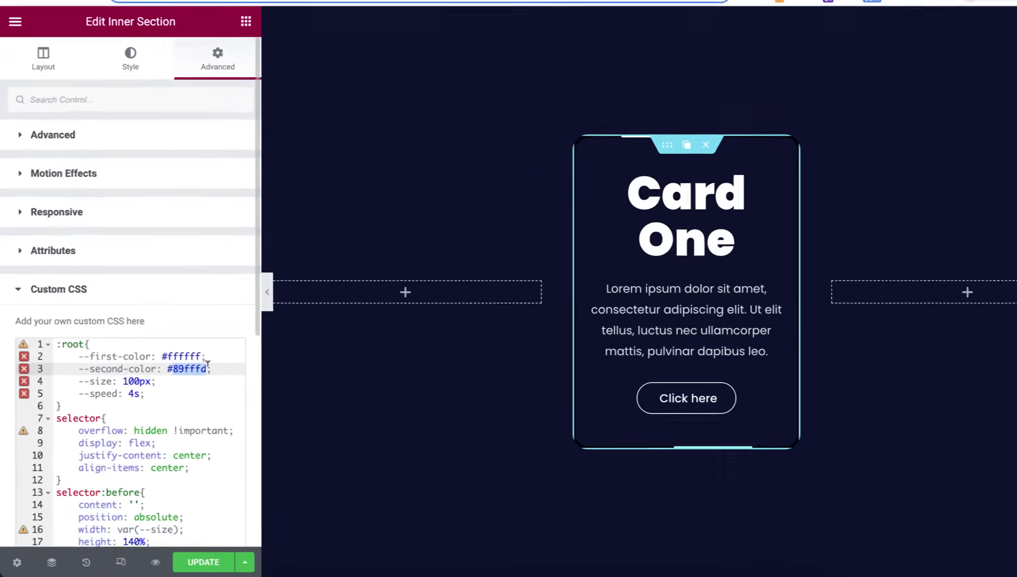
type("#ff0000")
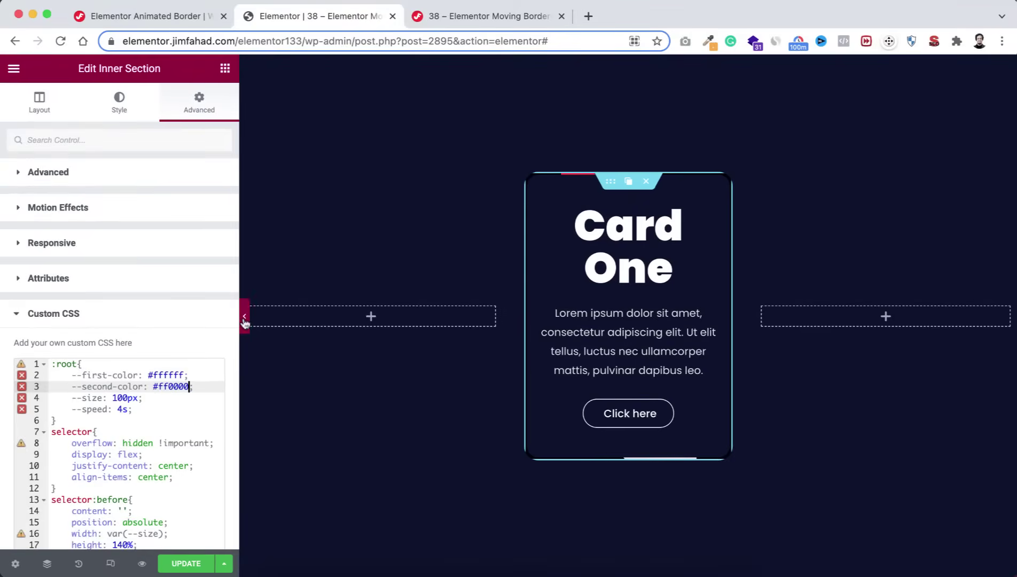
left_click(251, 317)
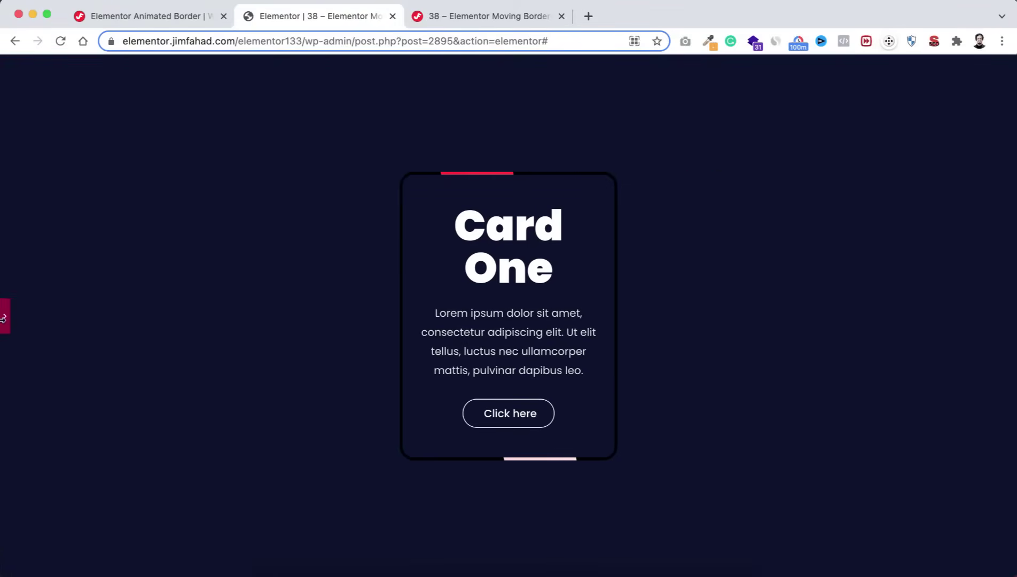
left_click(6, 318)
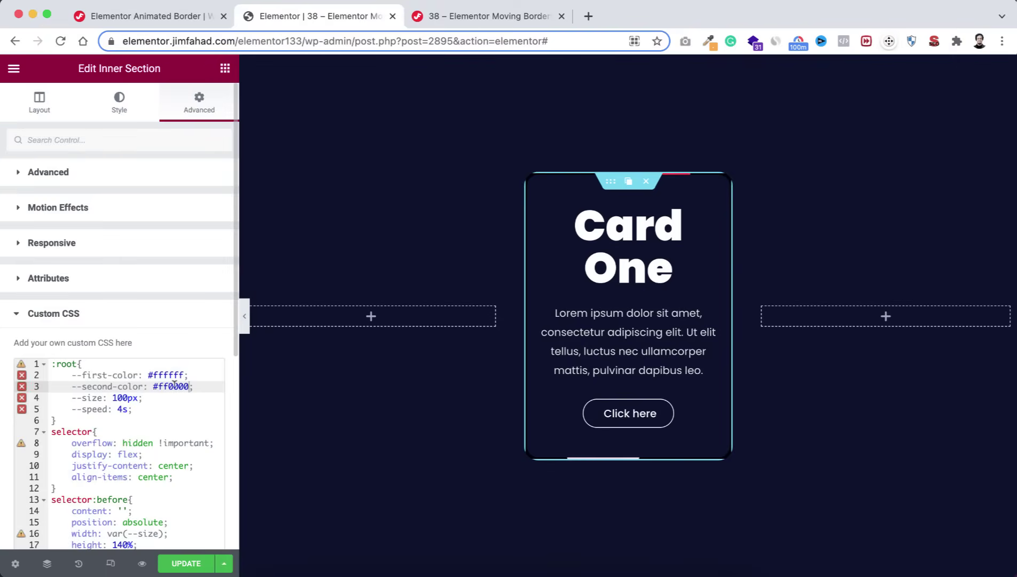
key("super+z")
key("super+z")
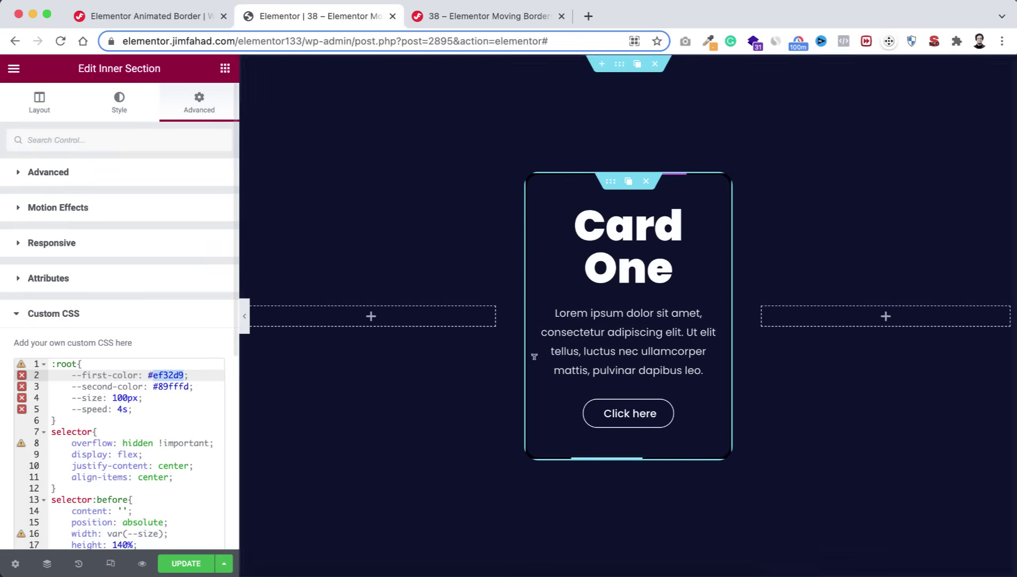
left_click(245, 318)
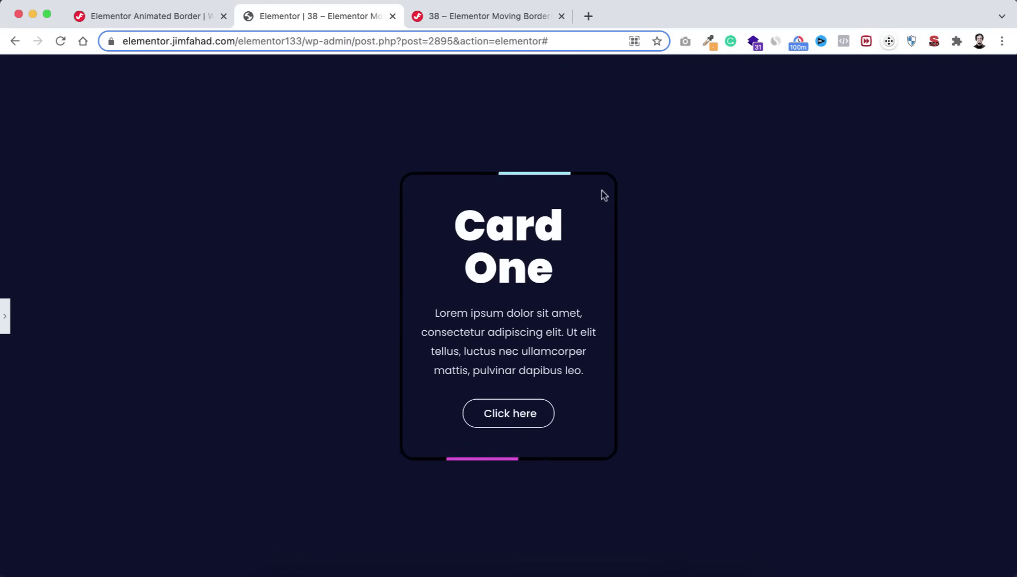
left_click(6, 321)
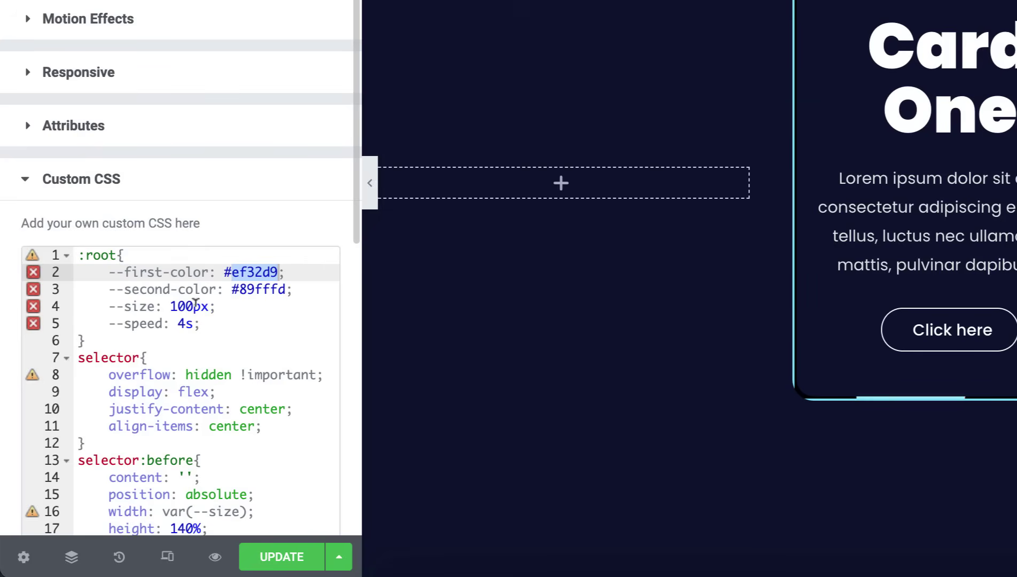
left_click(171, 307)
left_click_drag(171, 306, 178, 306)
type("2")
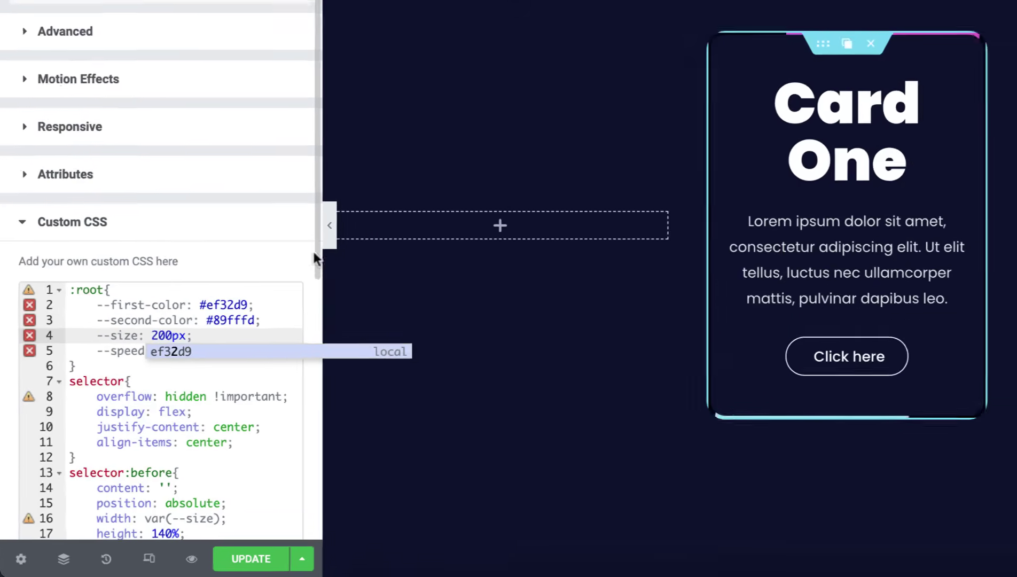
left_click(336, 218)
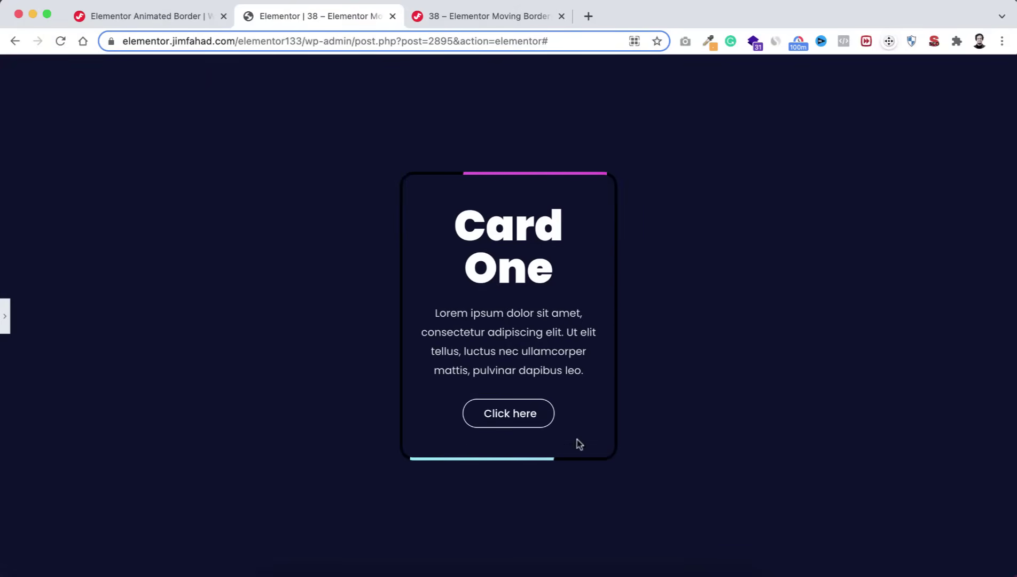
left_click(3, 315)
left_click(118, 398)
key("BackSpace")
type("100px;")
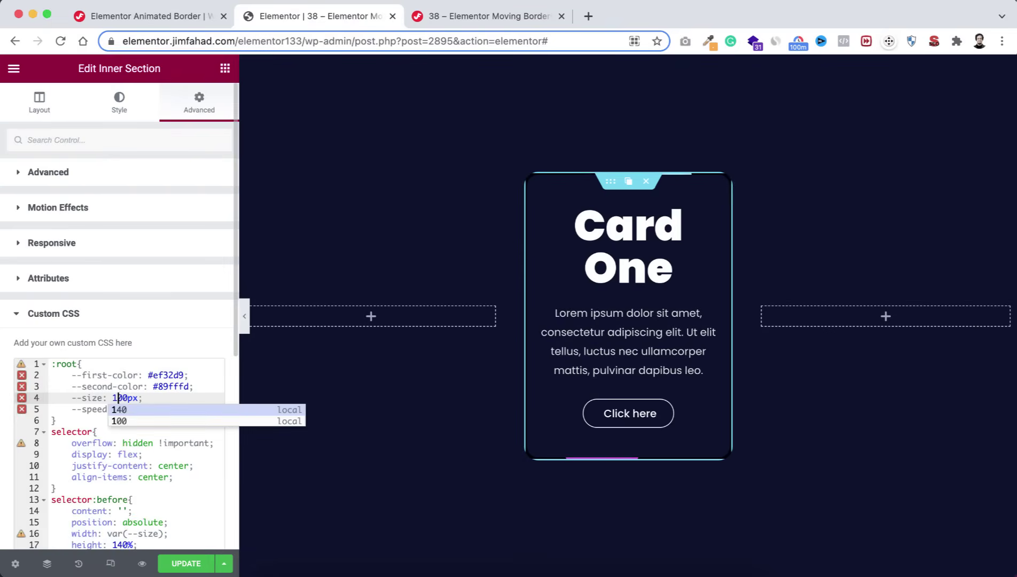
left_click(139, 395)
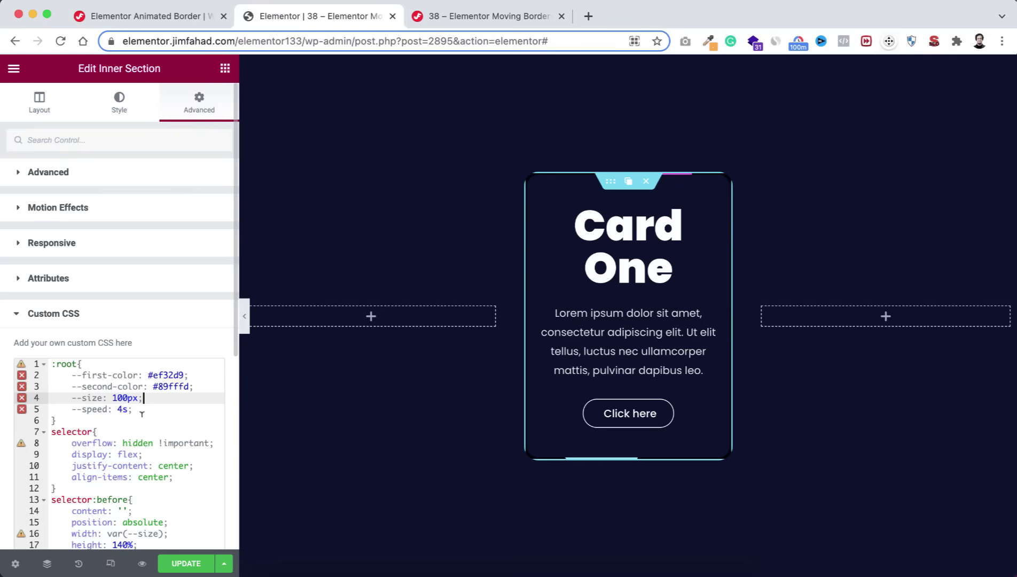
left_click(245, 321)
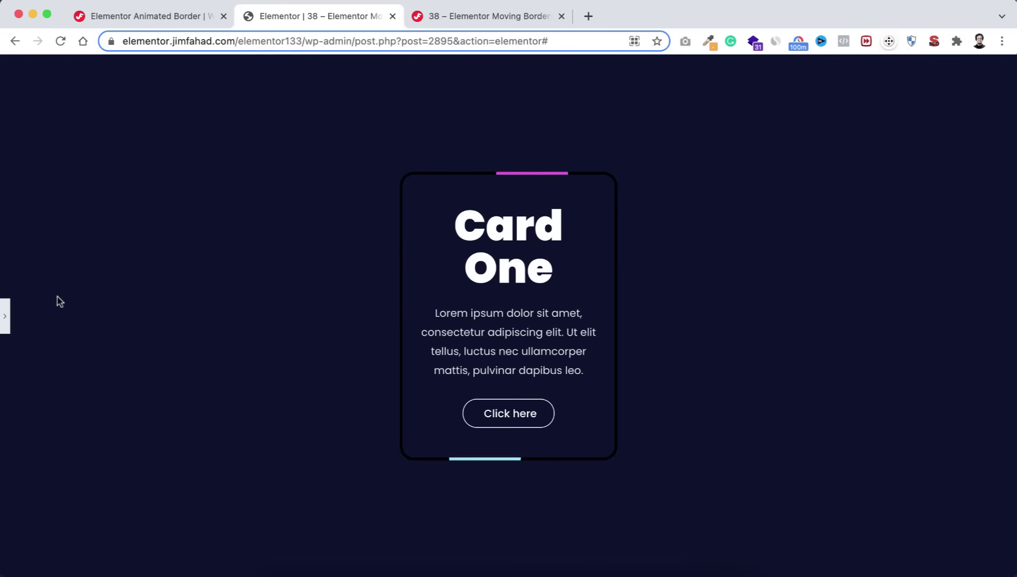
left_click(6, 316)
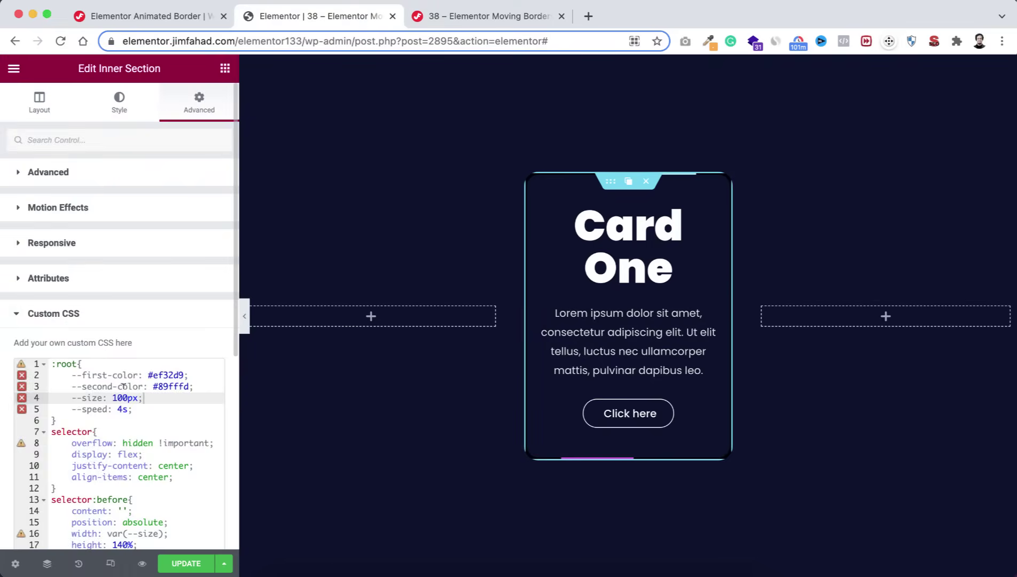
left_click(135, 385)
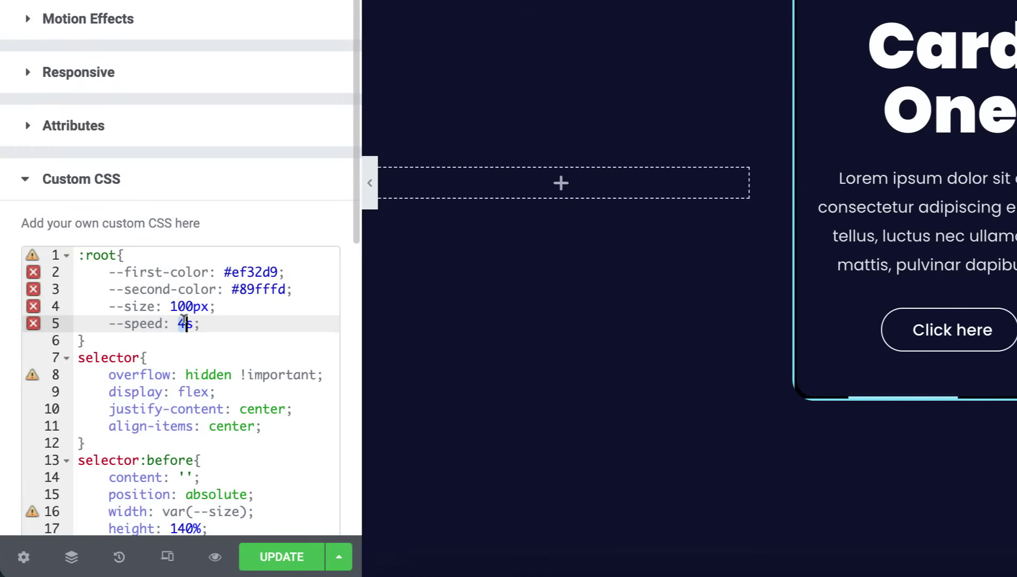
type("2")
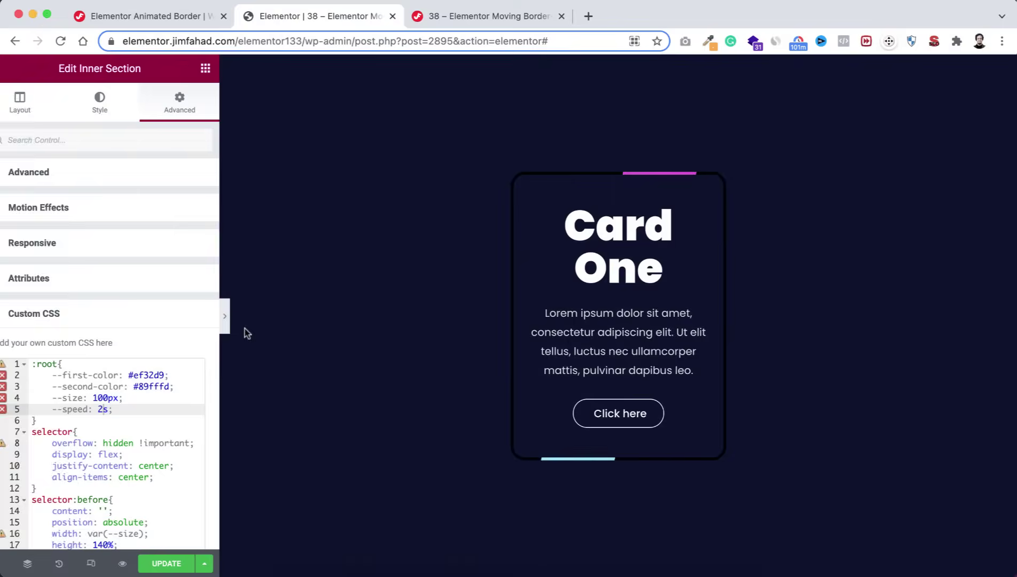
left_click(369, 183)
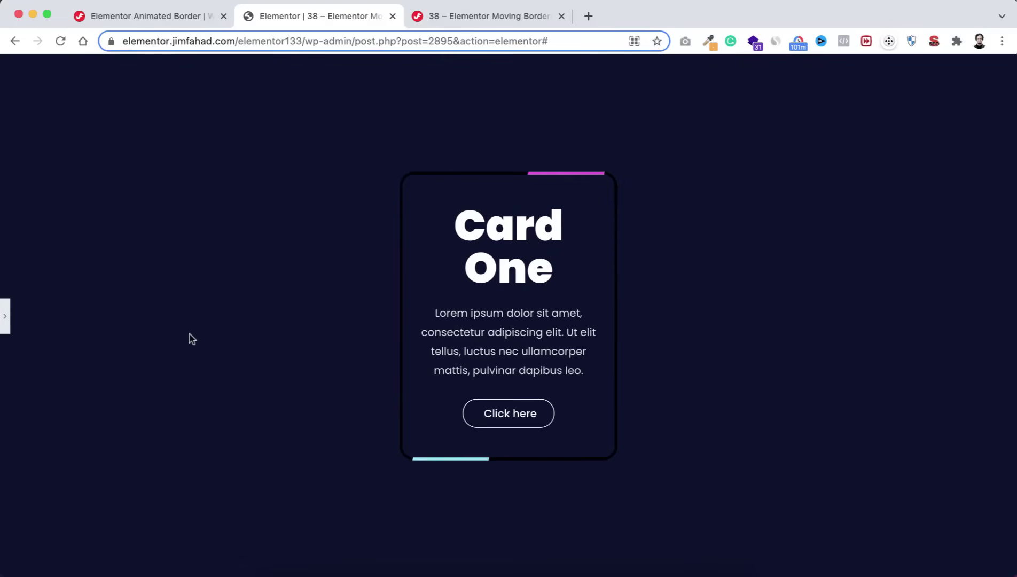
left_click(7, 319)
left_click_drag(138, 381, 145, 381)
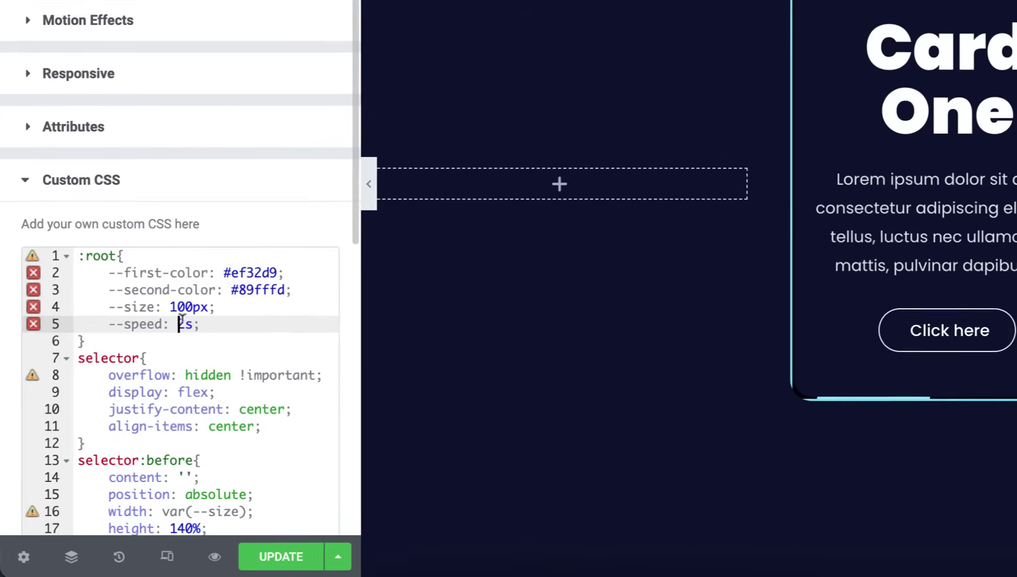
type("10")
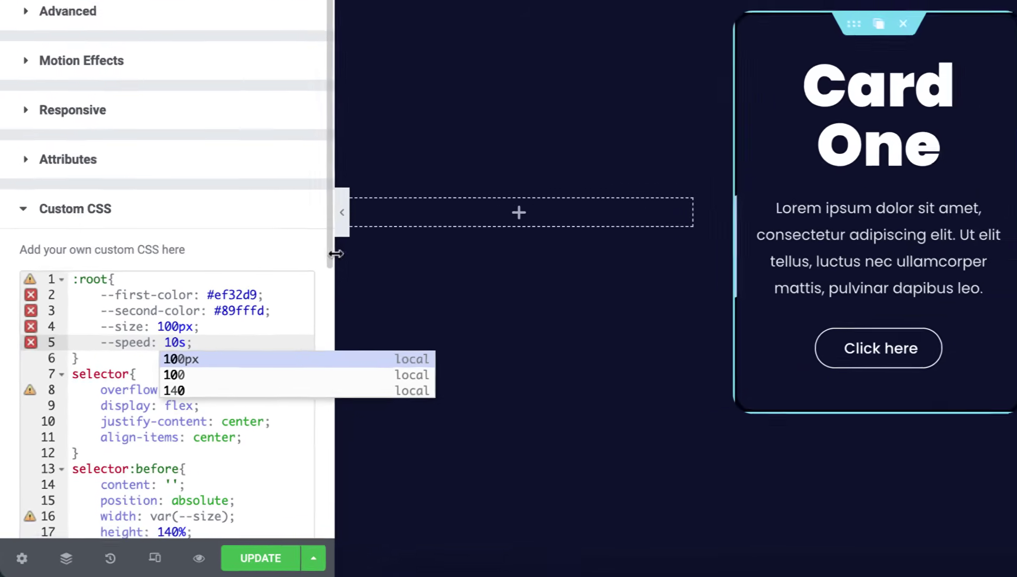
left_click(369, 183)
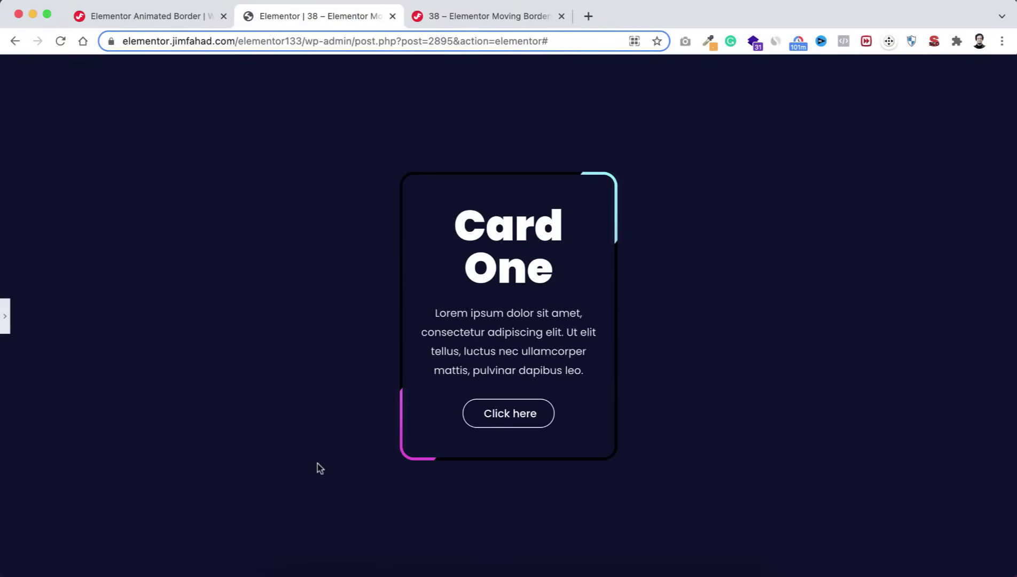
left_click(5, 318)
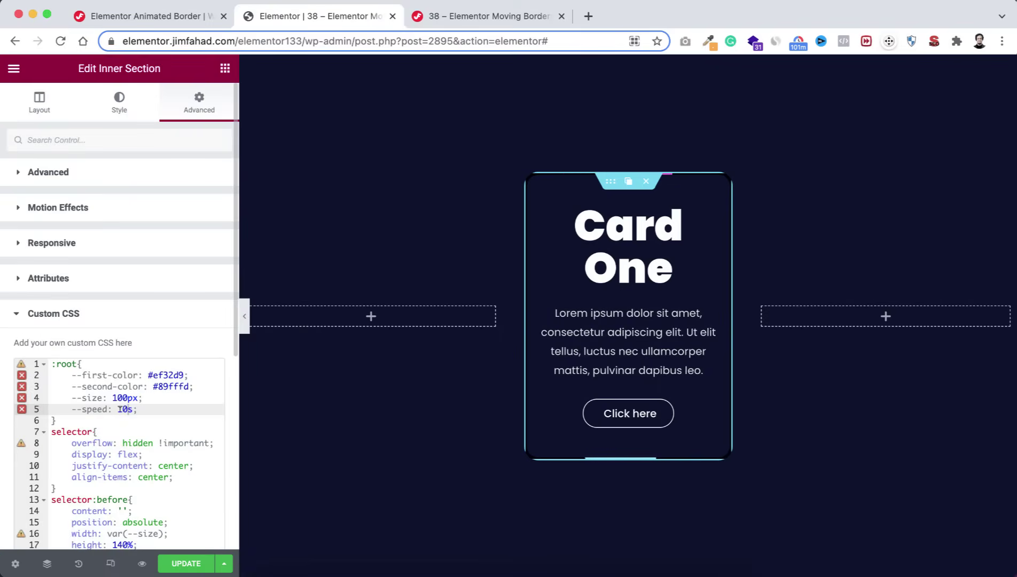
type("4")
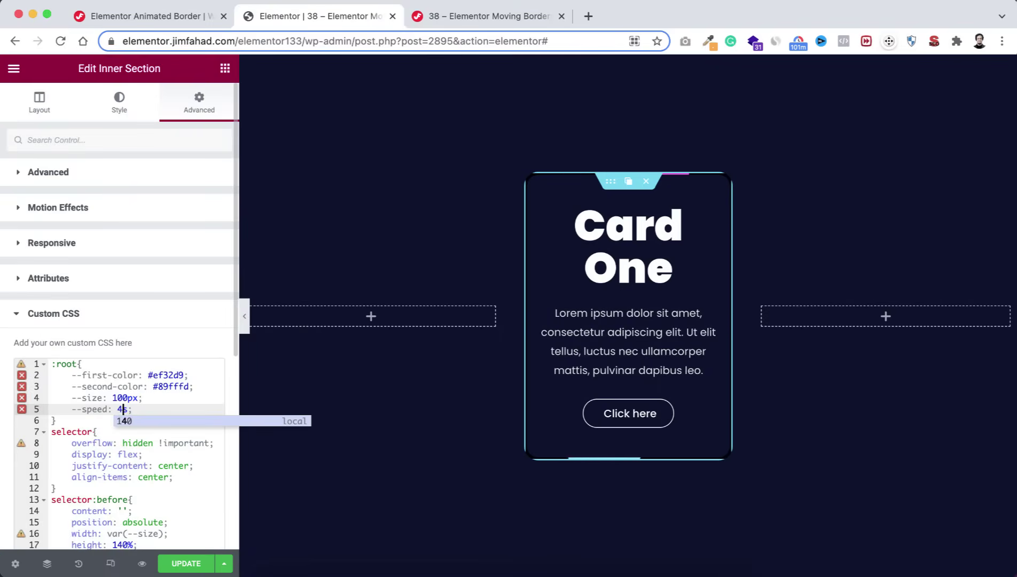
left_click(182, 363)
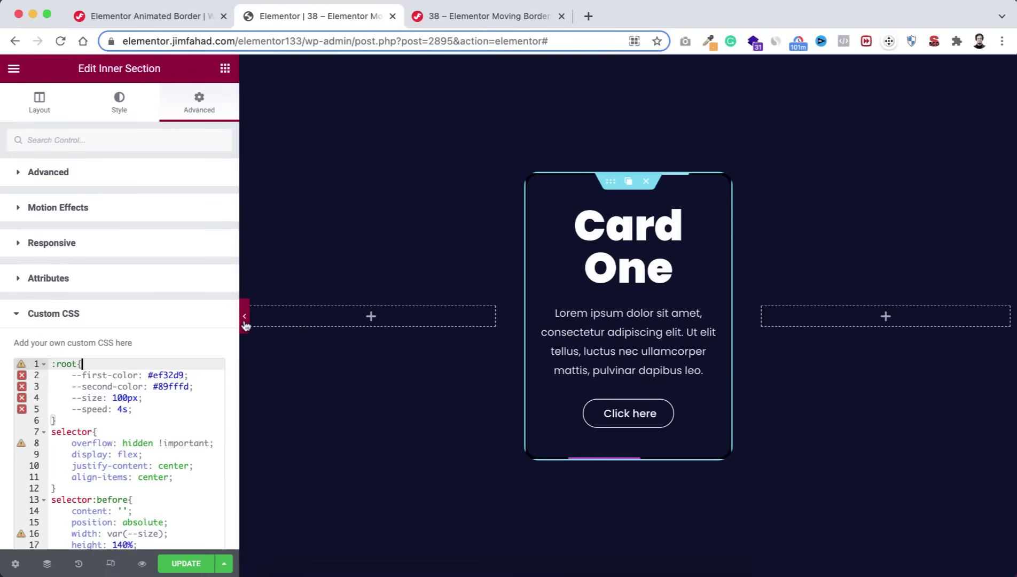
left_click(245, 325)
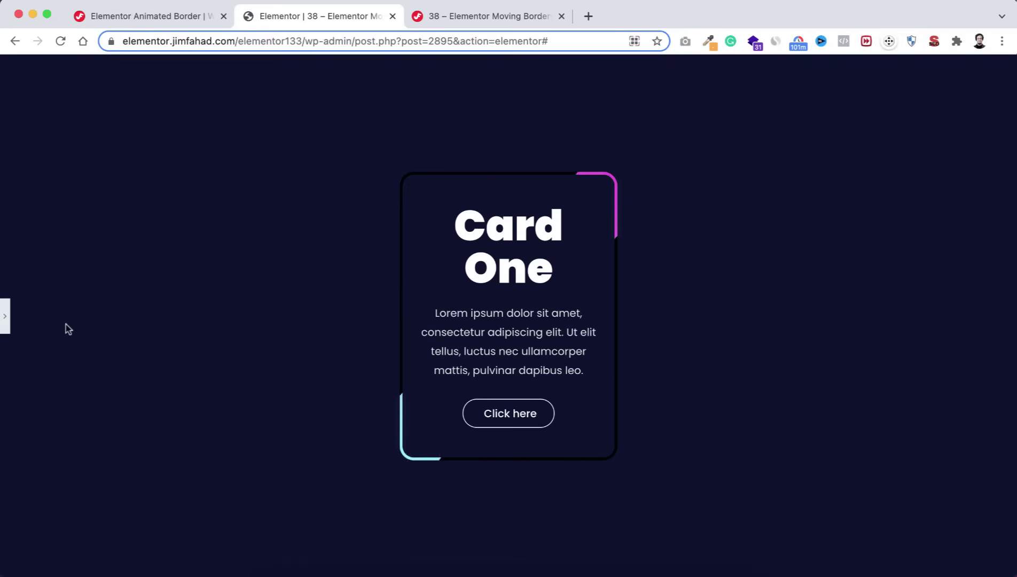
left_click(5, 320)
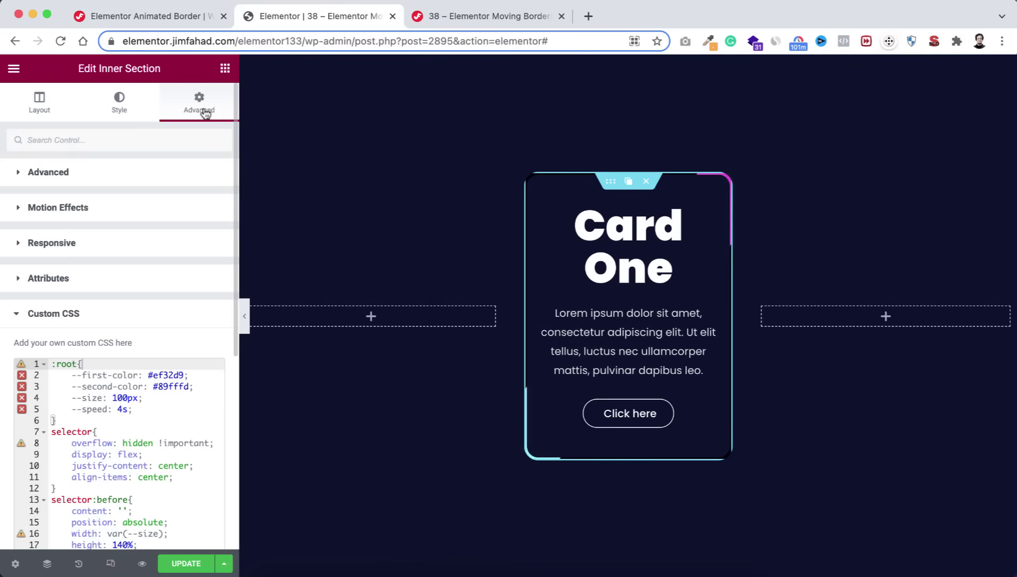
Step: Set Card One's inner section padding to 4 px on all sides and preview the thin border
left_click(72, 173)
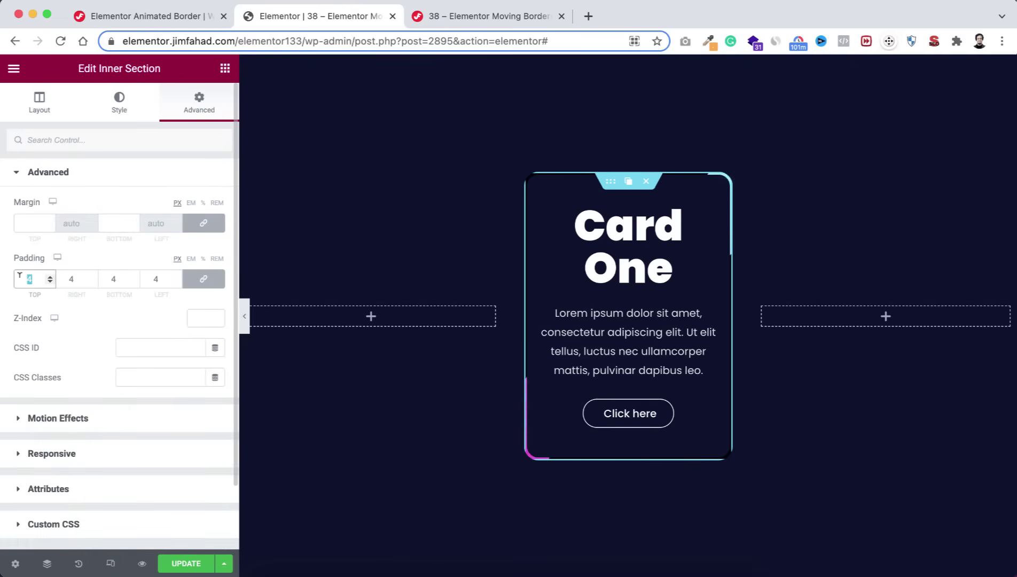
type("20")
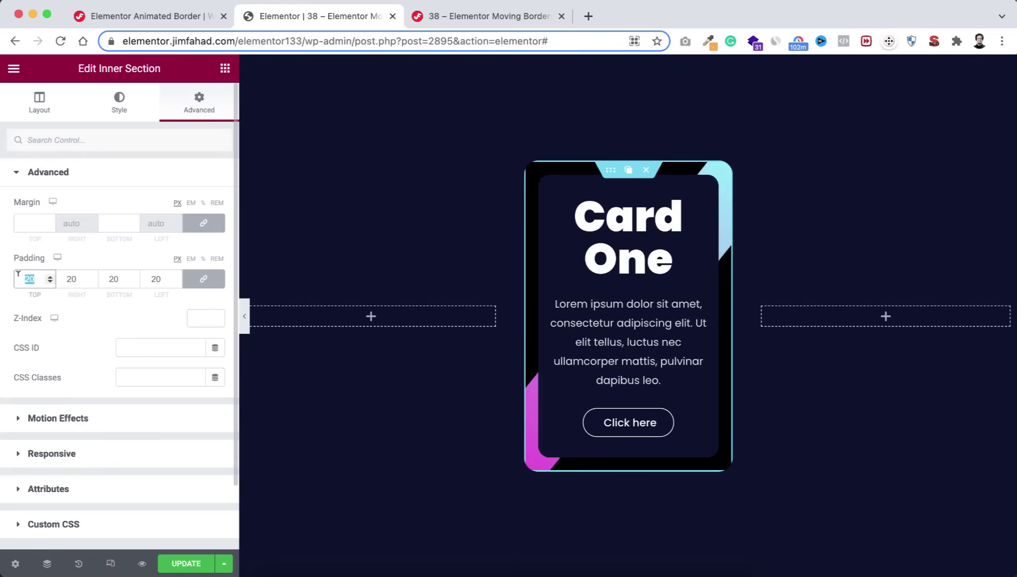
type("4")
left_click(244, 316)
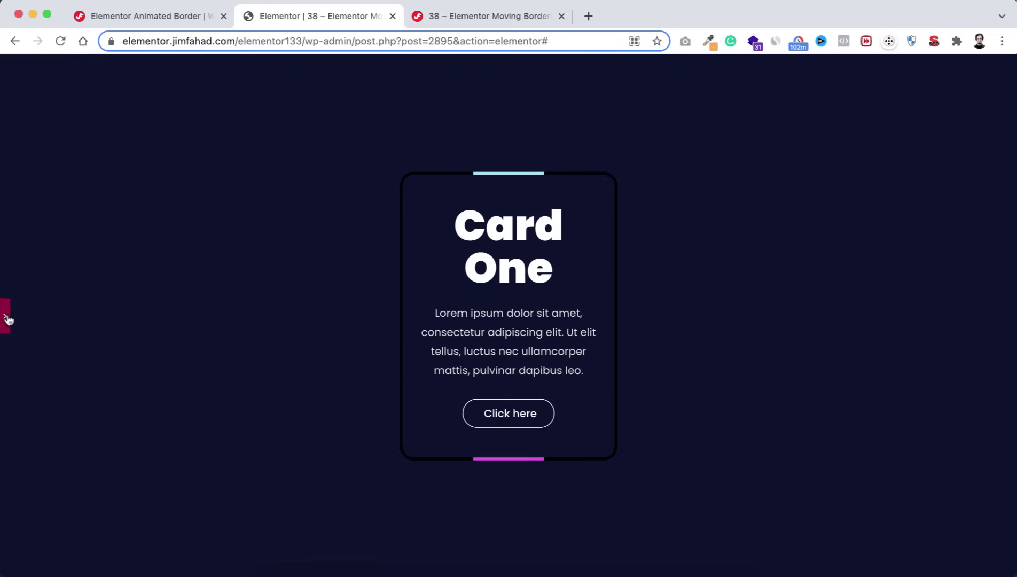
left_click(6, 316)
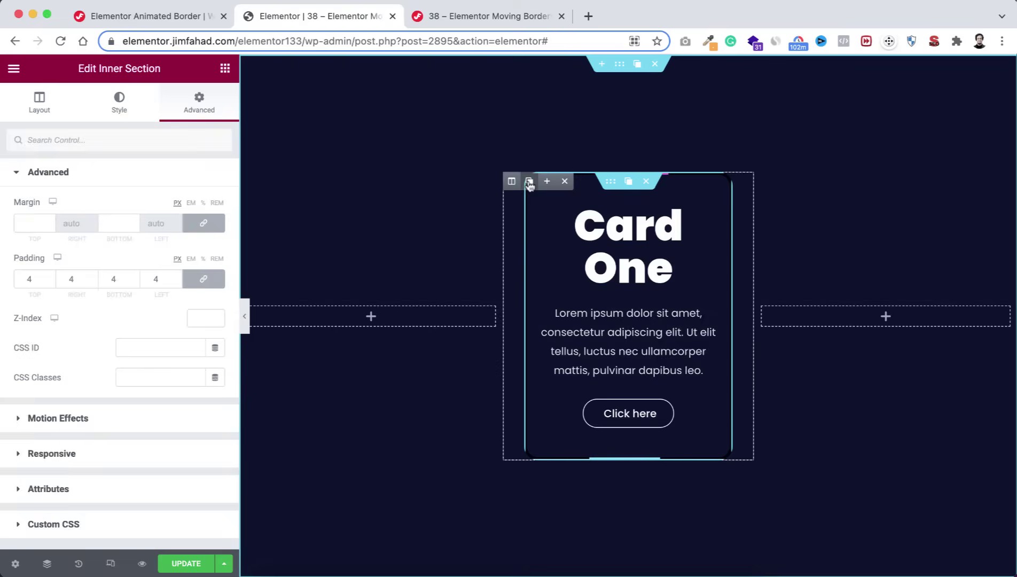
Step: Duplicate the card column twice and delete the empty left and right columns
left_click(529, 181)
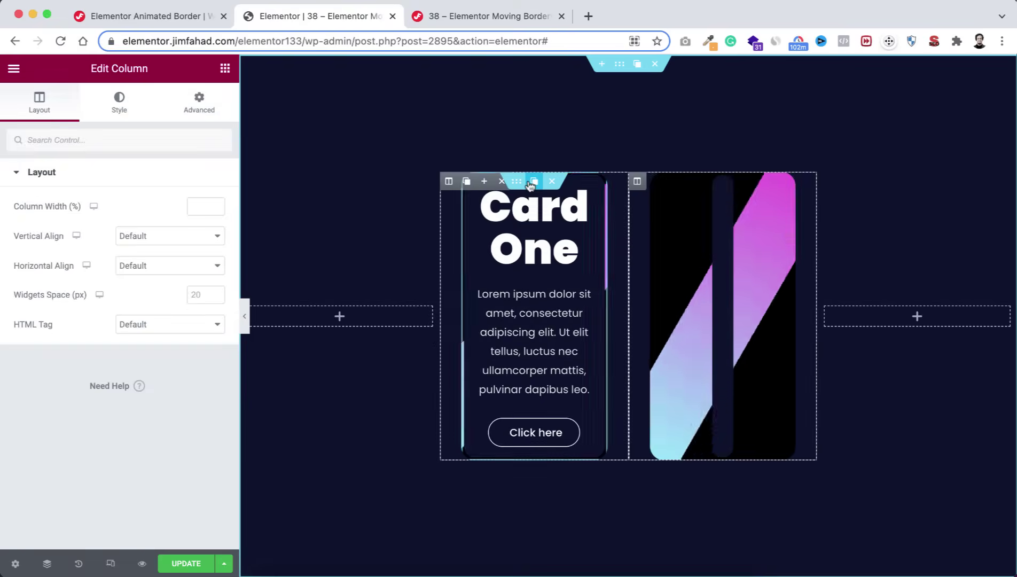
left_click(465, 182)
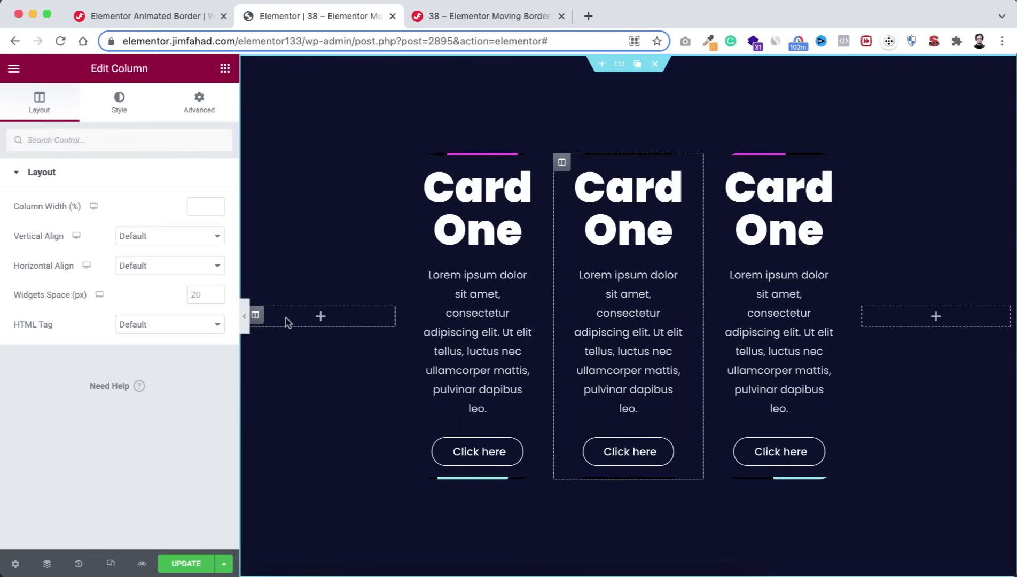
left_click(308, 315)
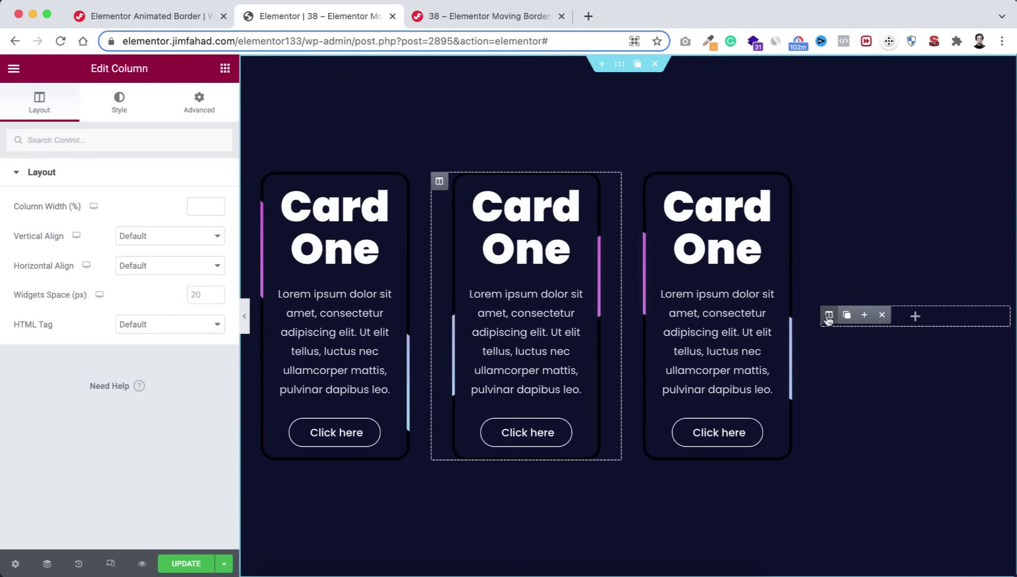
left_click(882, 315)
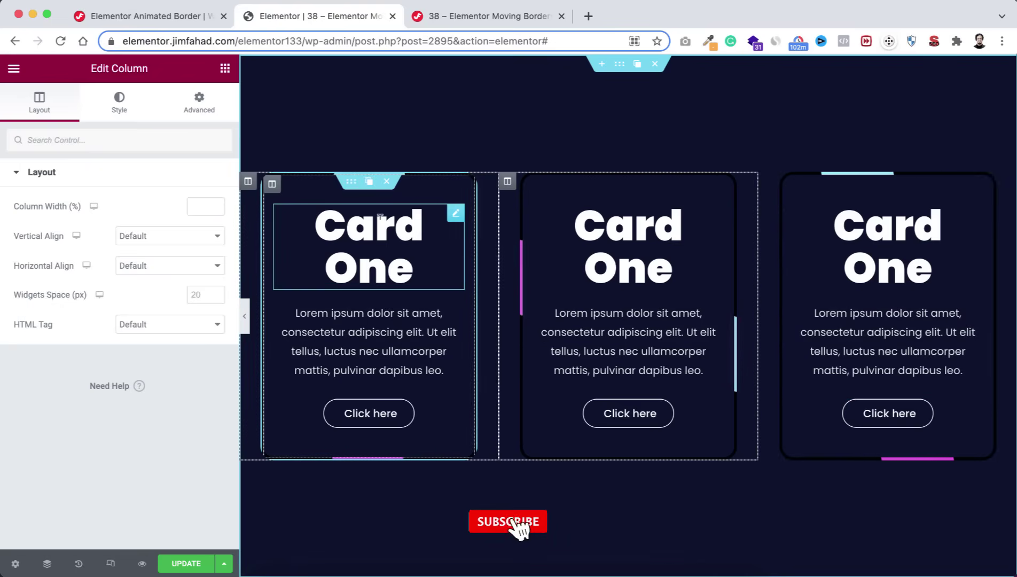
Step: Rename the middle card heading to 'Card two' and the right one to 'Card Three'
left_click(646, 286)
left_click_drag(584, 268, 663, 268)
type("two")
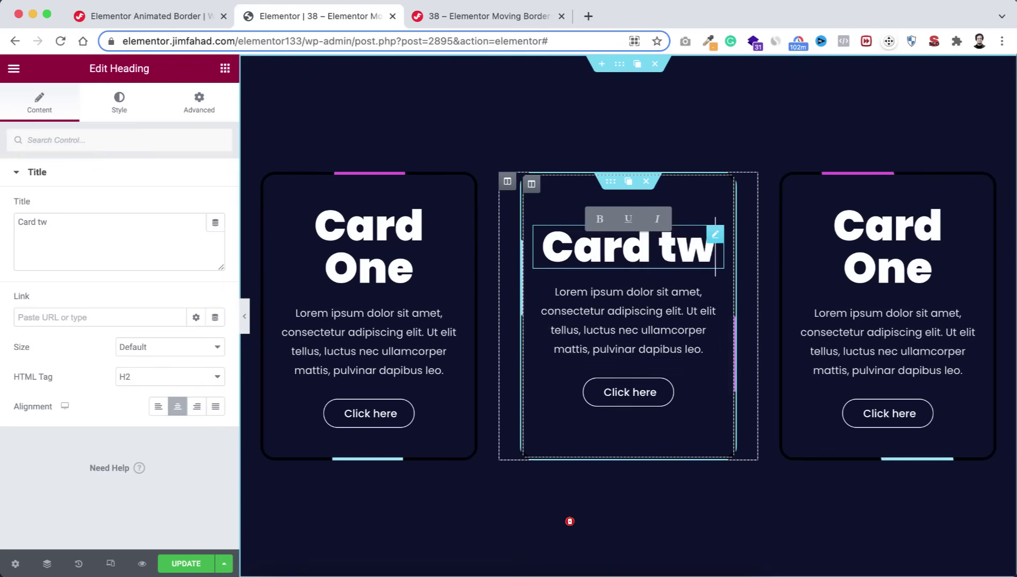
left_click(900, 266)
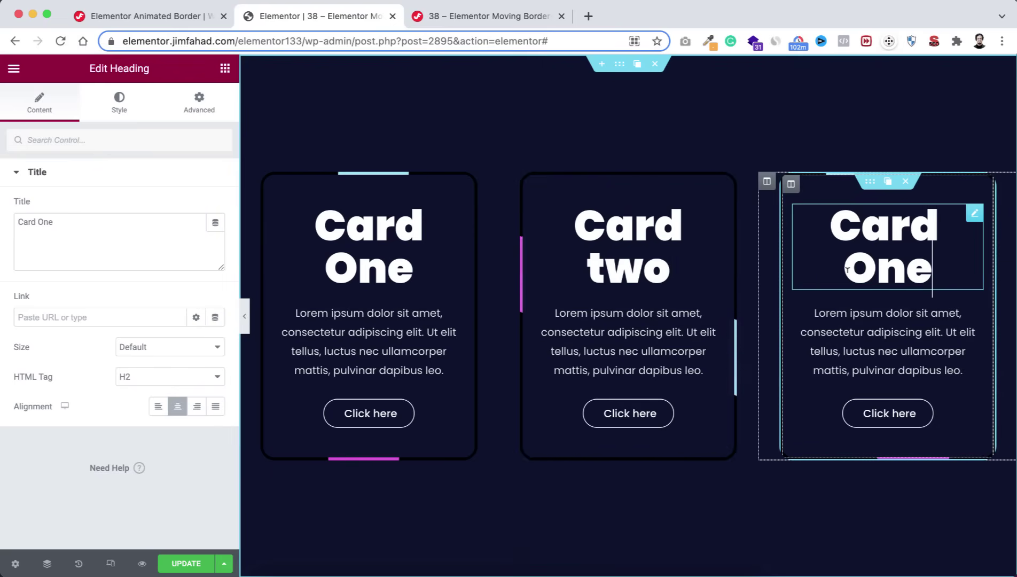
double_click(901, 266)
type("Three")
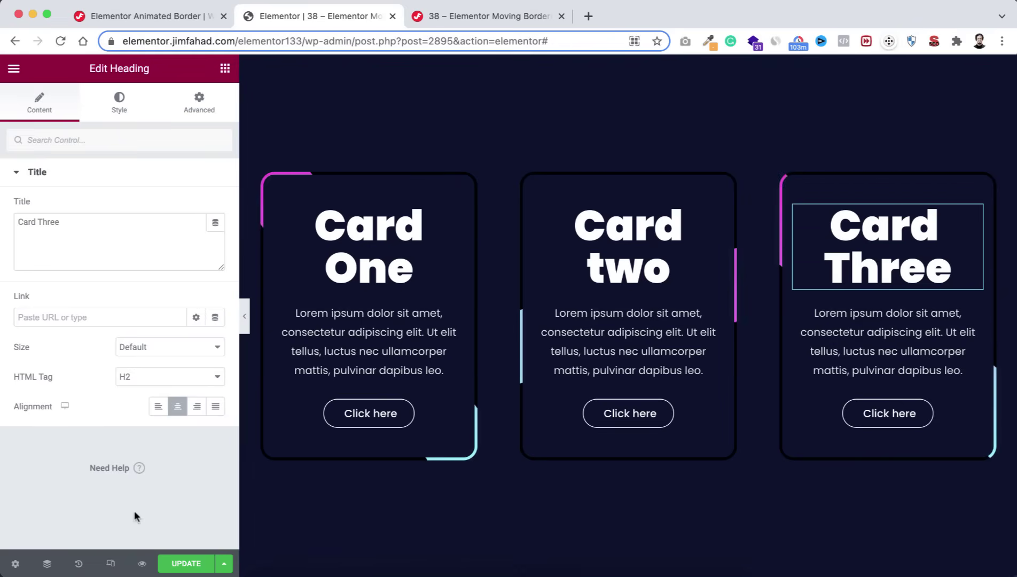
Step: In mobile responsive mode, give a card section a 20 px margin
left_click(110, 564)
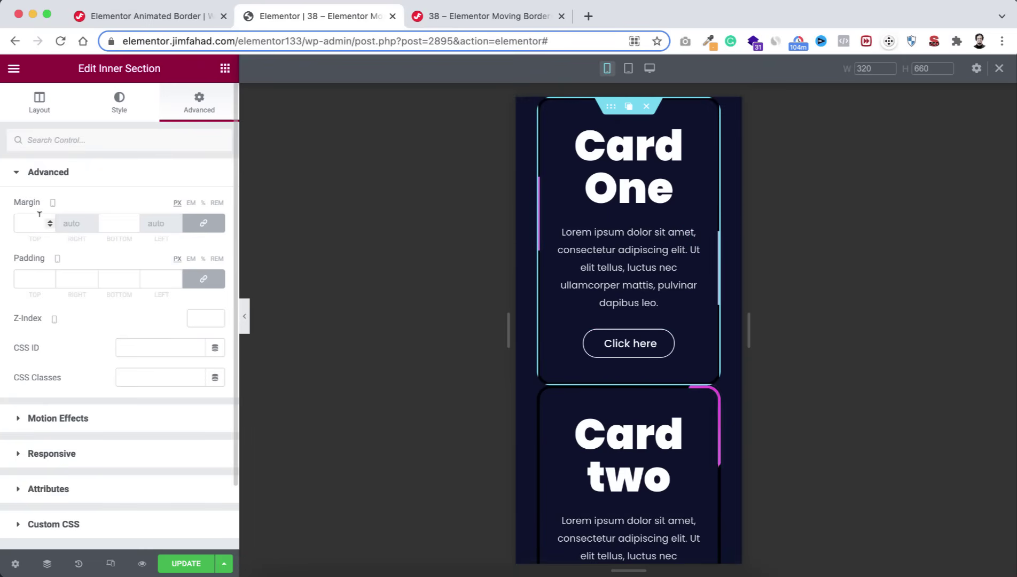
type("20")
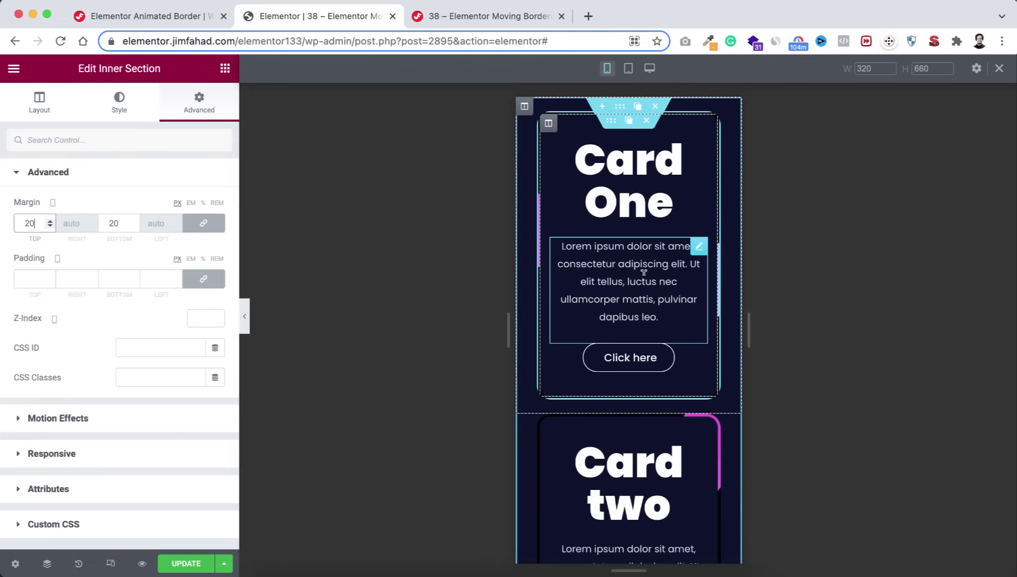
scroll(632, 523, "down", 6)
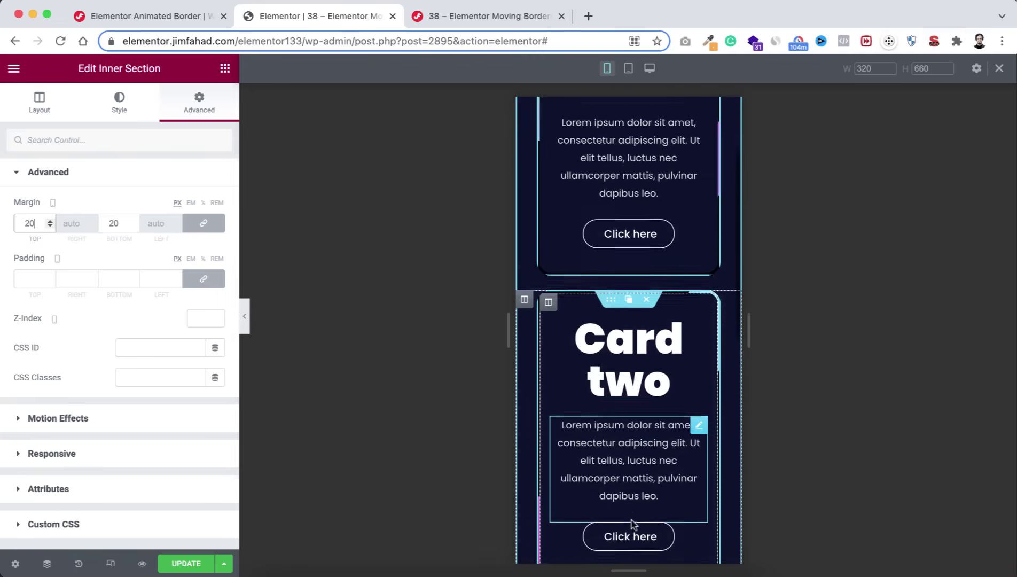
scroll(633, 523, "down", 2)
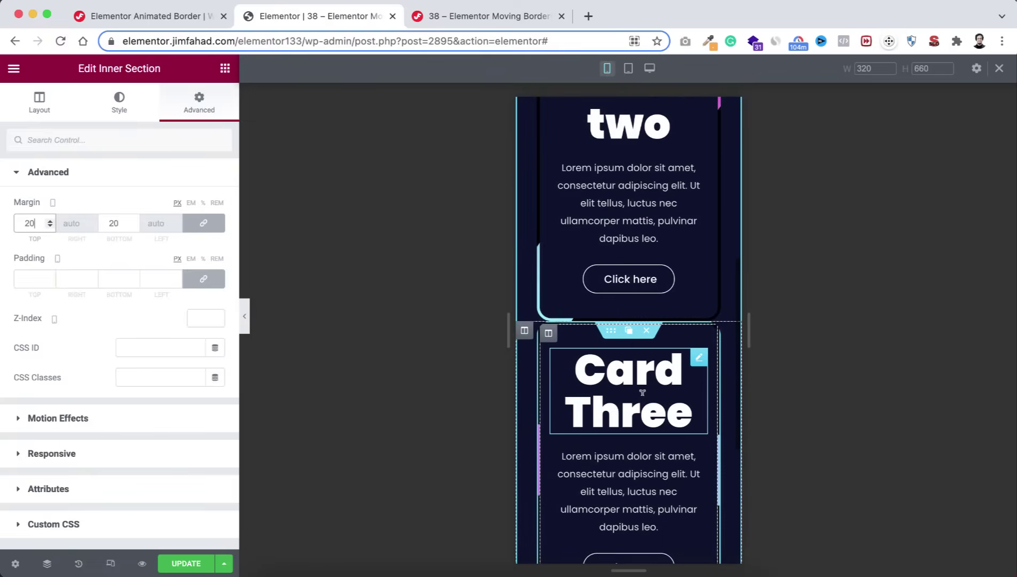
Step: Set the Card Three section's mobile top margin to 20 px
left_click(613, 336)
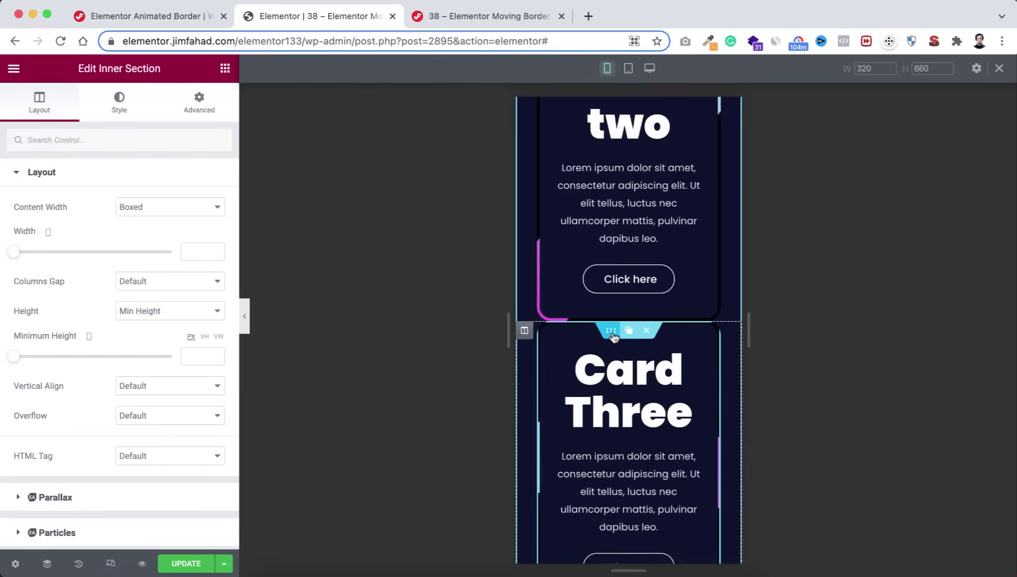
left_click(198, 108)
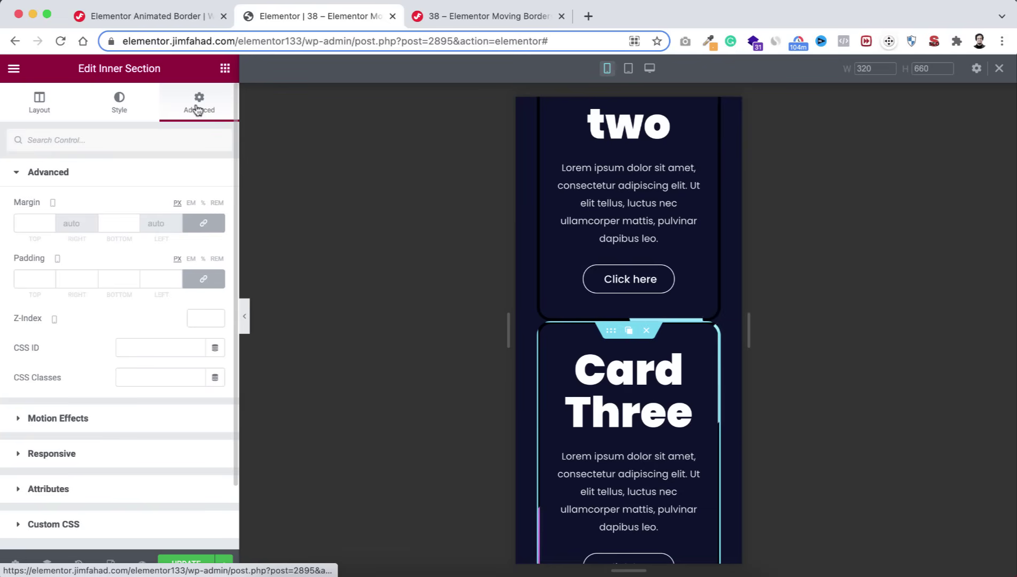
left_click(30, 221)
type("20")
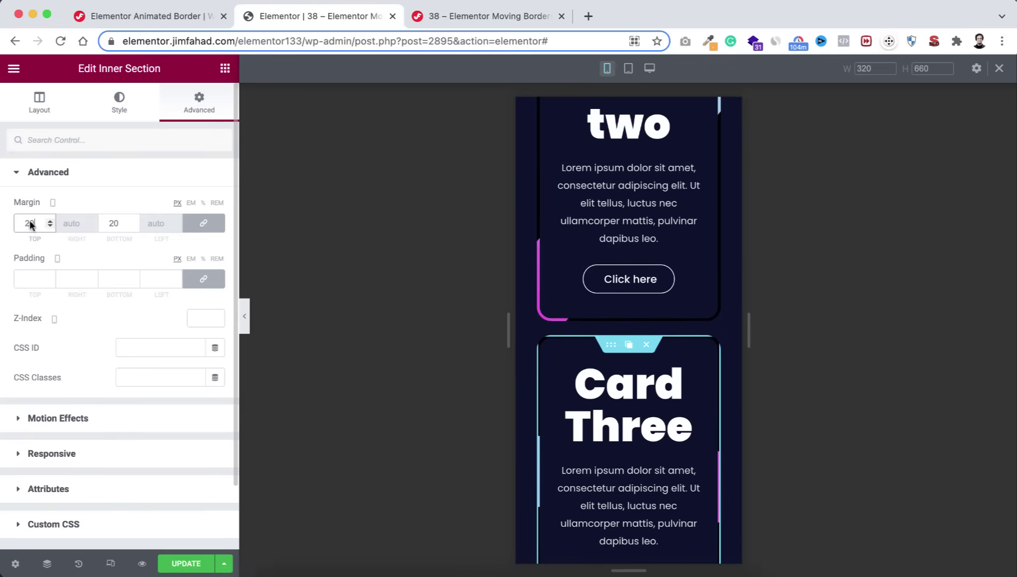
scroll(559, 422, "down", 5)
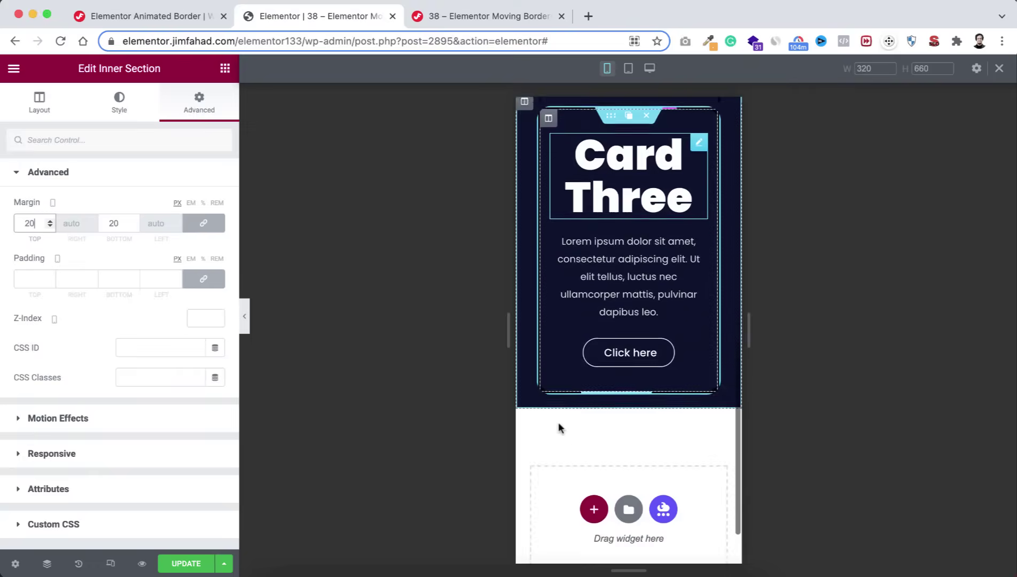
scroll(587, 347, "up", 5)
scroll(589, 319, "up", 5)
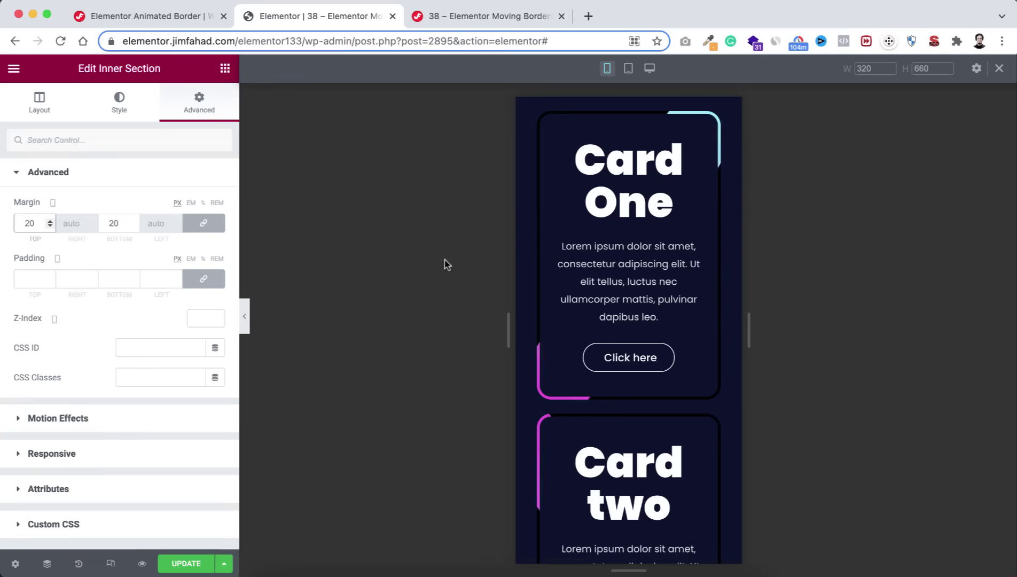
Step: Check the cards at tablet and mobile widths, then return to the desktop view
left_click(629, 69)
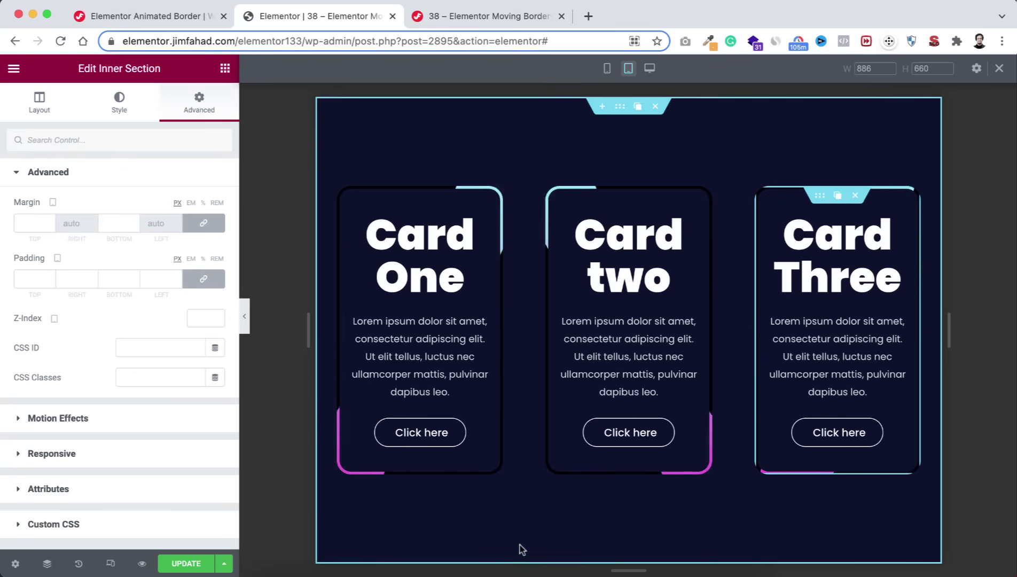
left_click(609, 72)
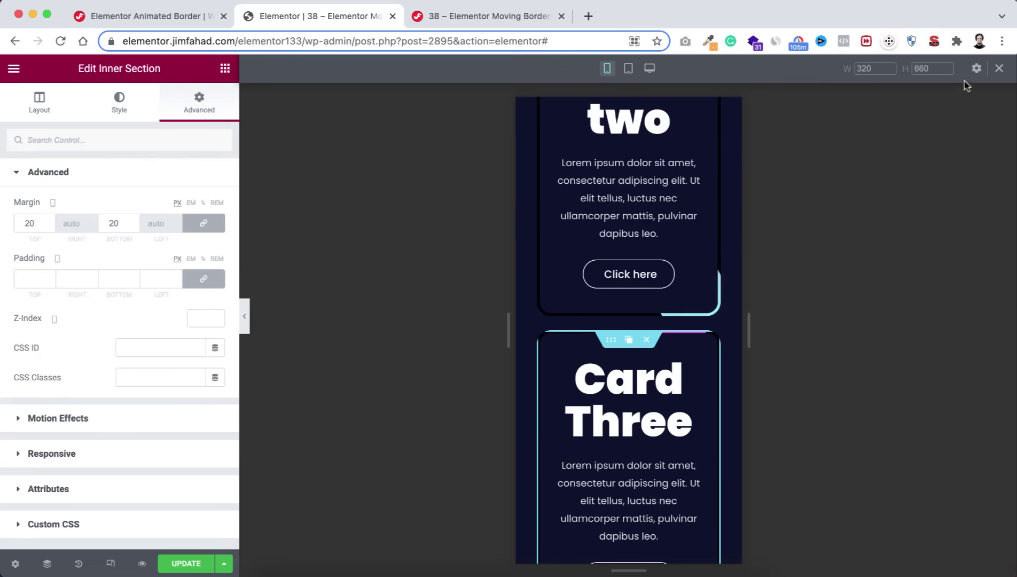
left_click(999, 69)
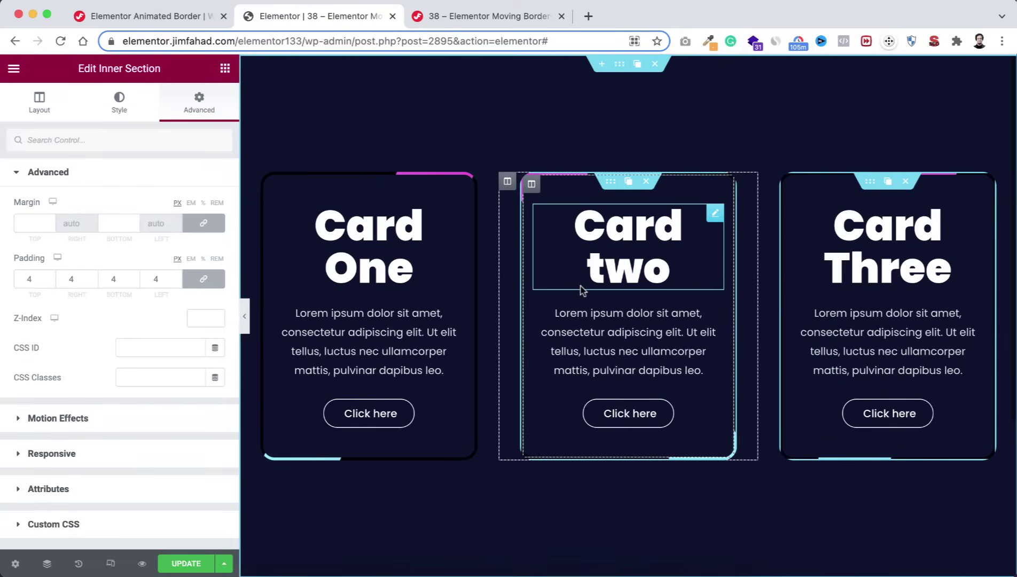
Step: Save the page with the UPDATE button
left_click(187, 565)
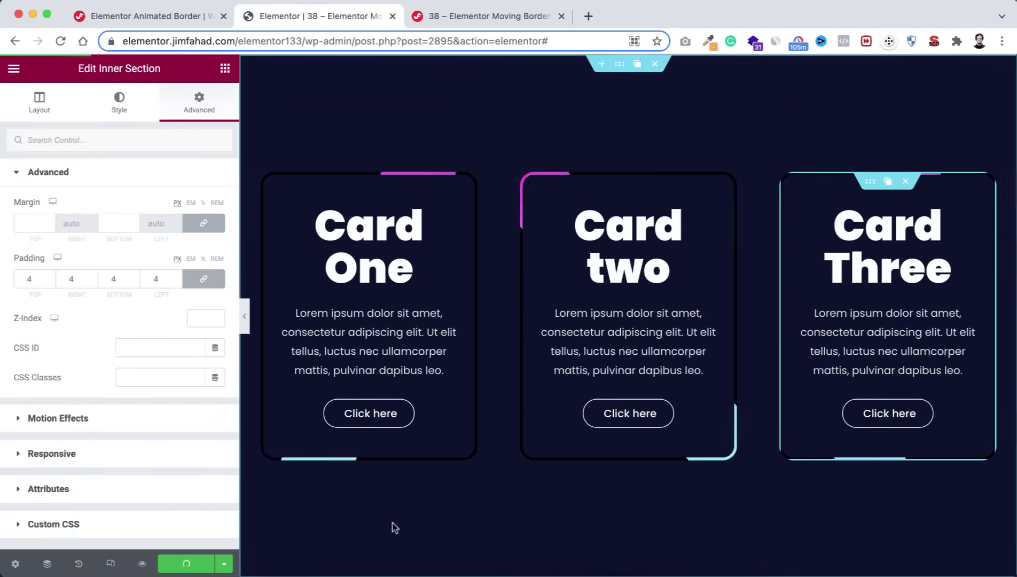